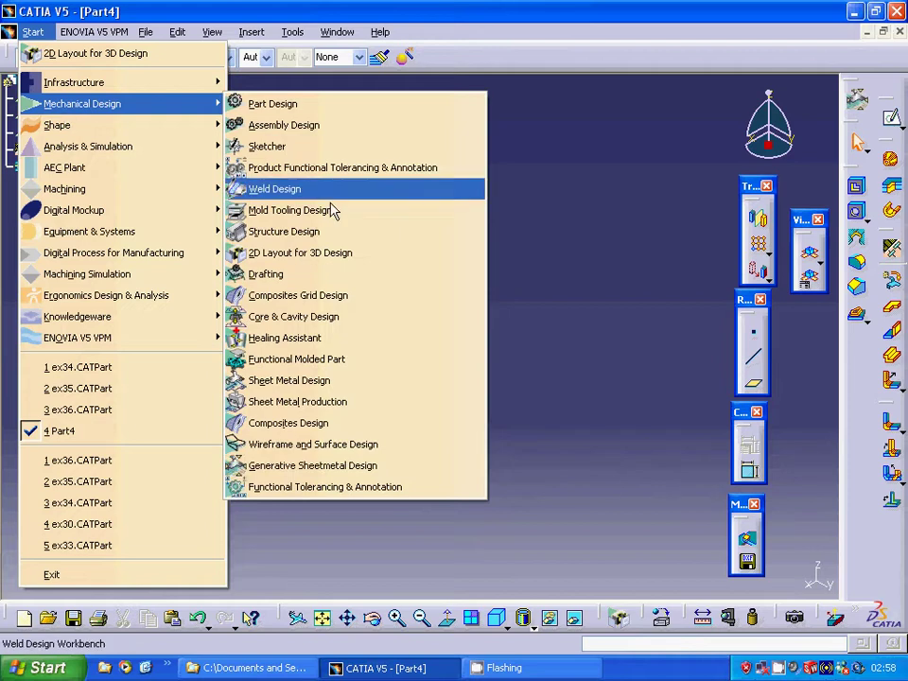
- Accept the sheet metal parameters with 2 mm thickness and 2 mm default bend radius
{"action": "left_click", "coordinate": [521, 402]}
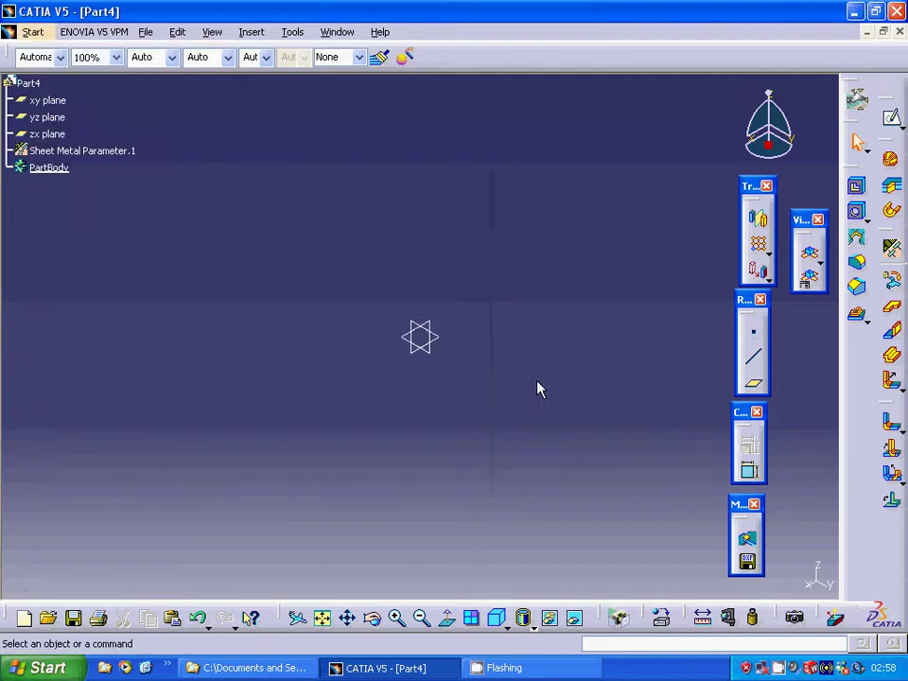
{"action": "left_click", "coordinate": [894, 251]}
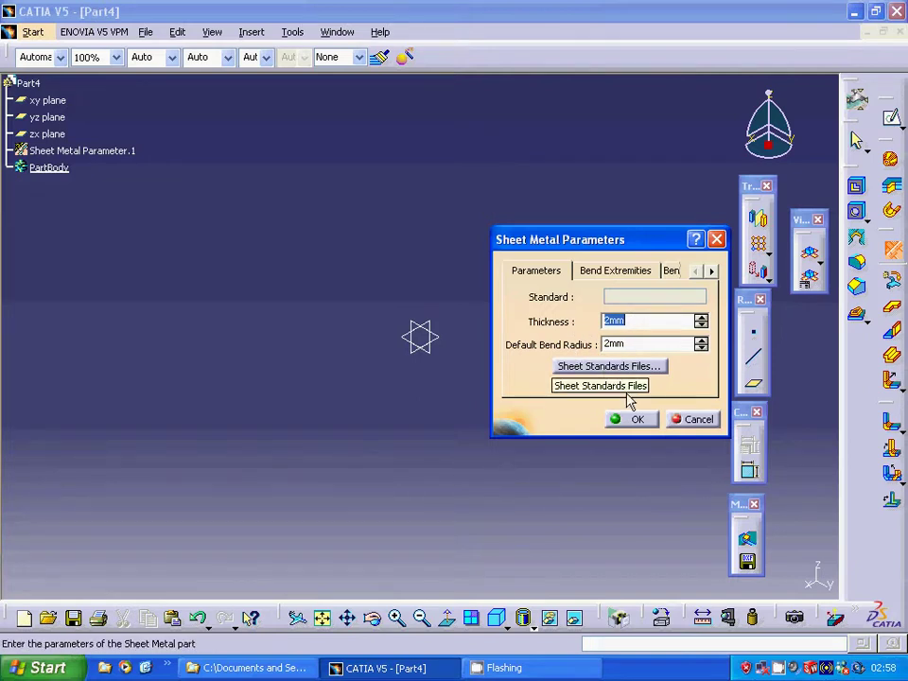
{"action": "left_click", "coordinate": [635, 423]}
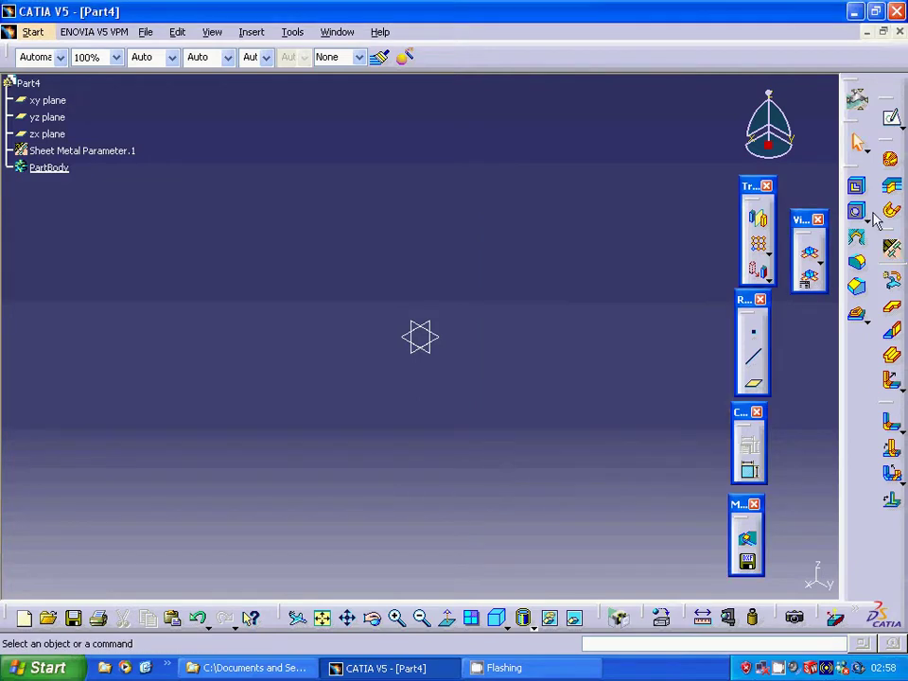
- Sketch an 80 × 80 mm square on the xy plane, centred on the origin
{"action": "left_click", "coordinate": [417, 346]}
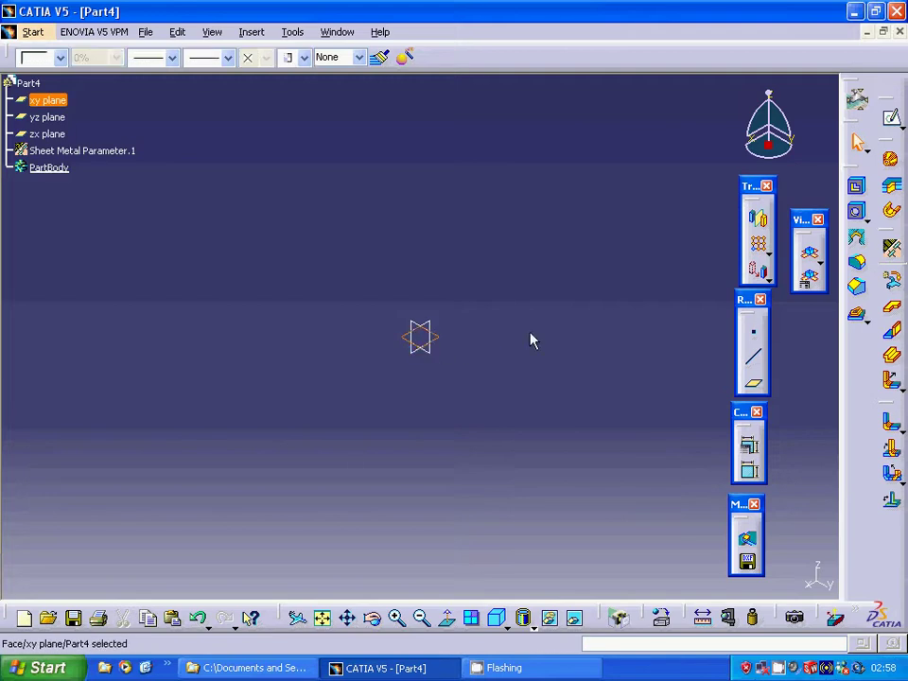
{"action": "left_click", "coordinate": [856, 185]}
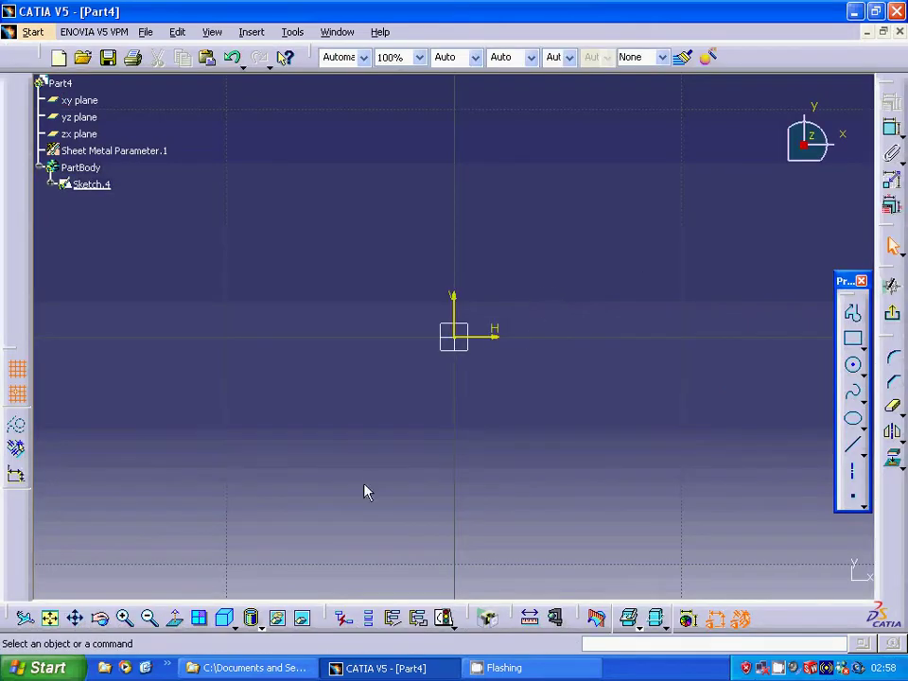
{"action": "left_click", "coordinate": [151, 617]}
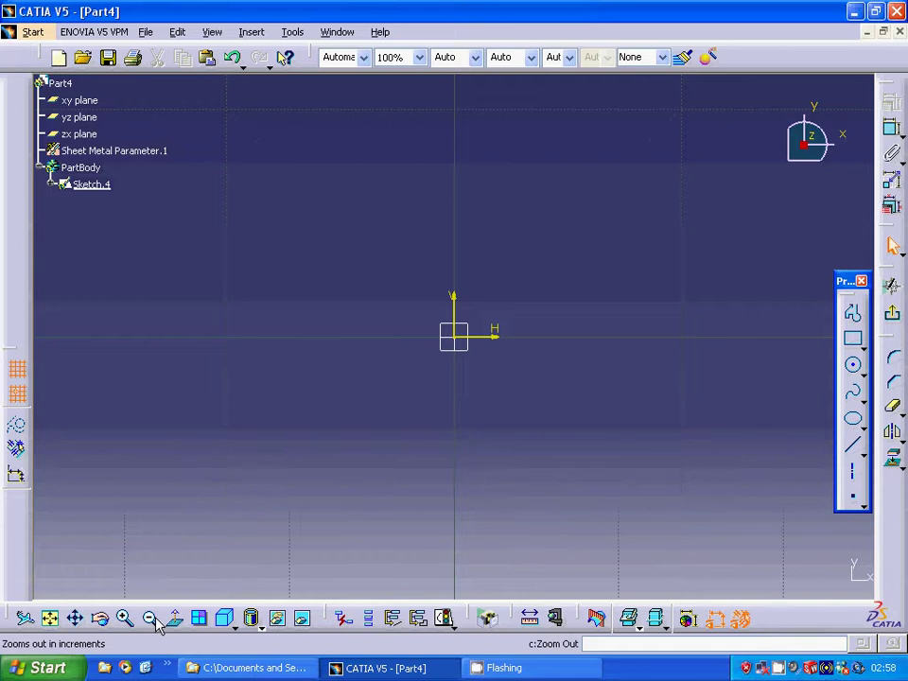
{"action": "left_click", "coordinate": [151, 617]}
{"action": "left_click", "coordinate": [152, 618]}
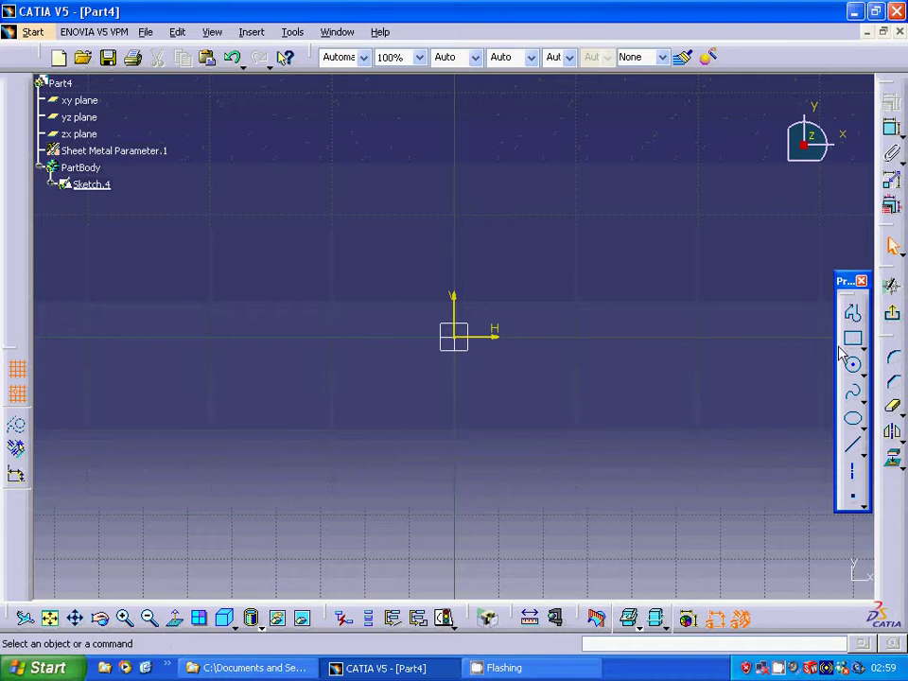
{"action": "left_click", "coordinate": [852, 339]}
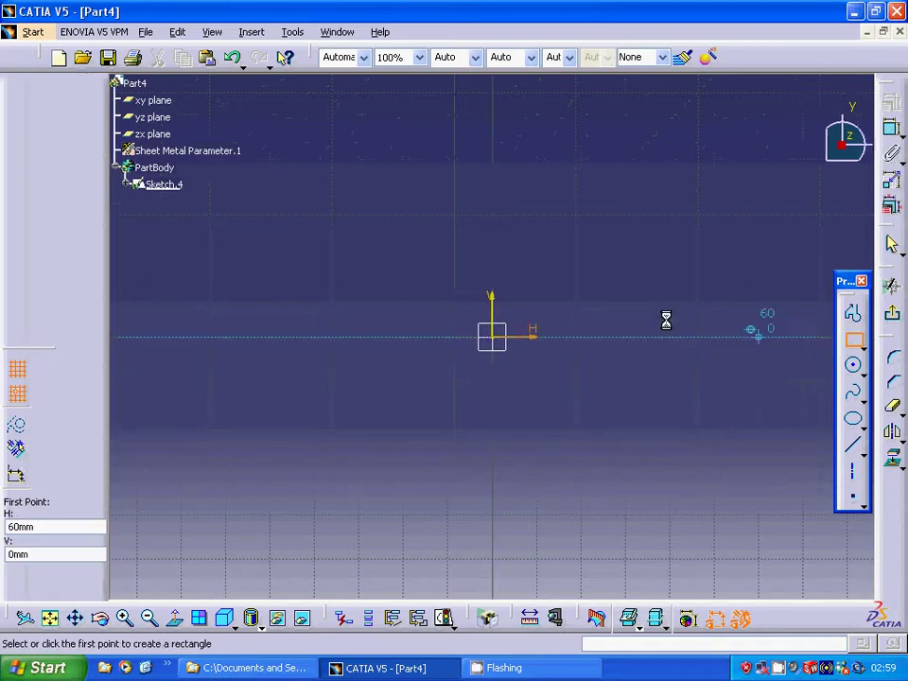
{"action": "left_click", "coordinate": [317, 161]}
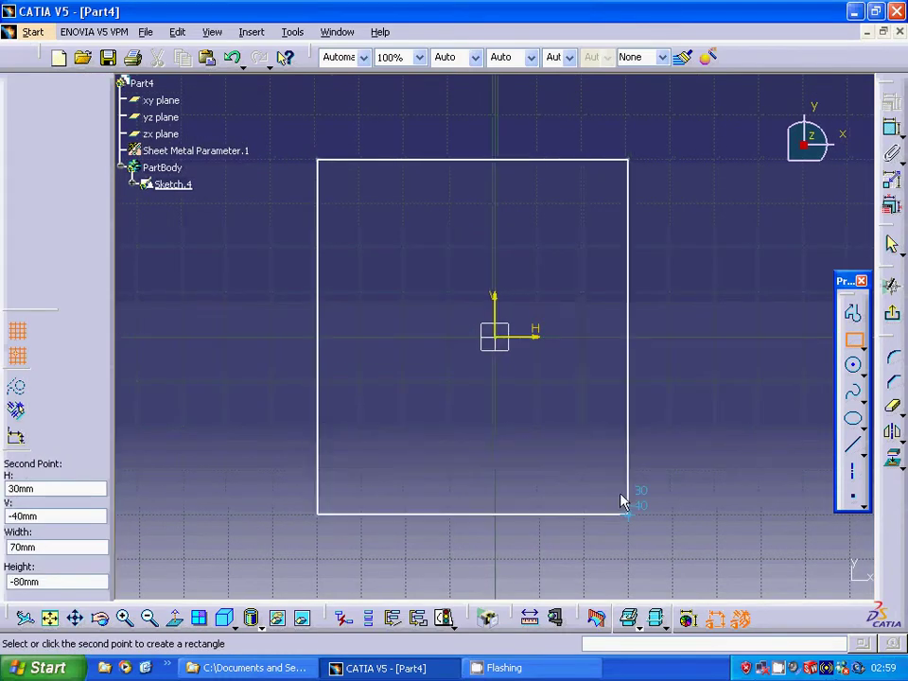
{"action": "left_click", "coordinate": [665, 504]}
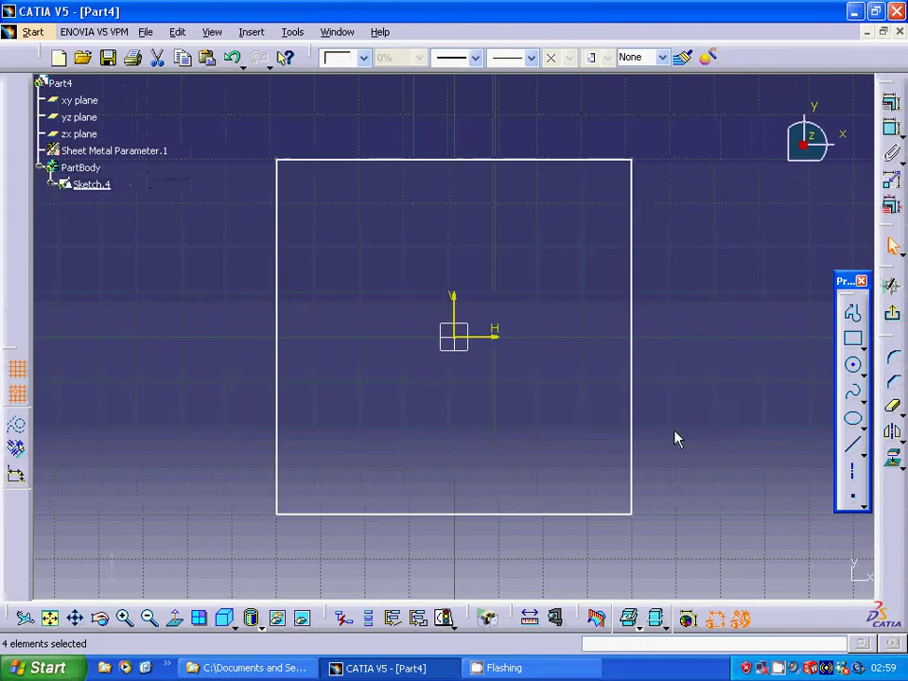
- Exit the sketch and create a sheet metal wall from the square profile
{"action": "left_click", "coordinate": [891, 102]}
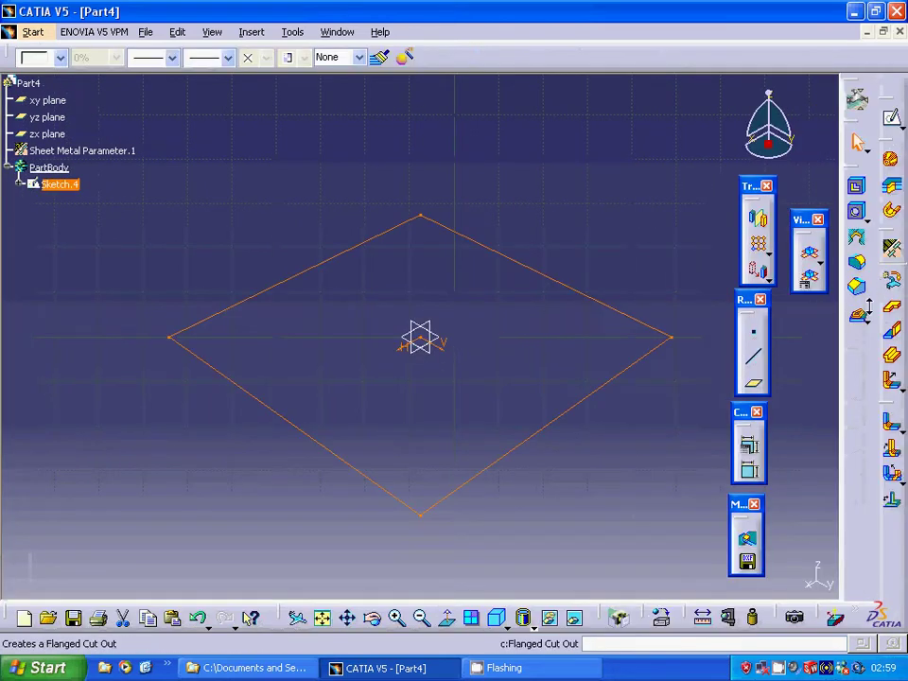
{"action": "left_click", "coordinate": [748, 442]}
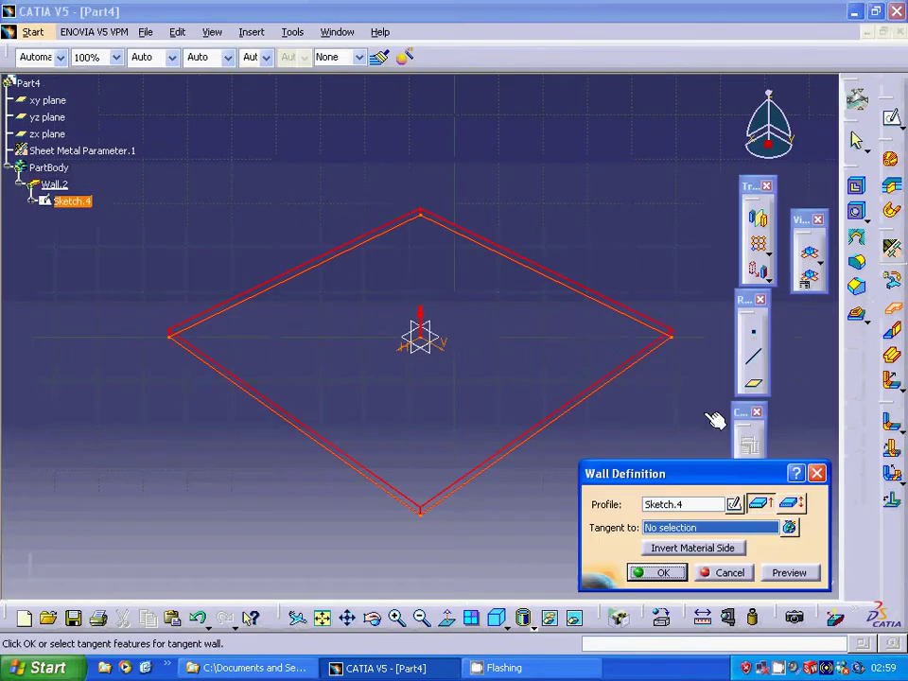
{"action": "left_click", "coordinate": [658, 572]}
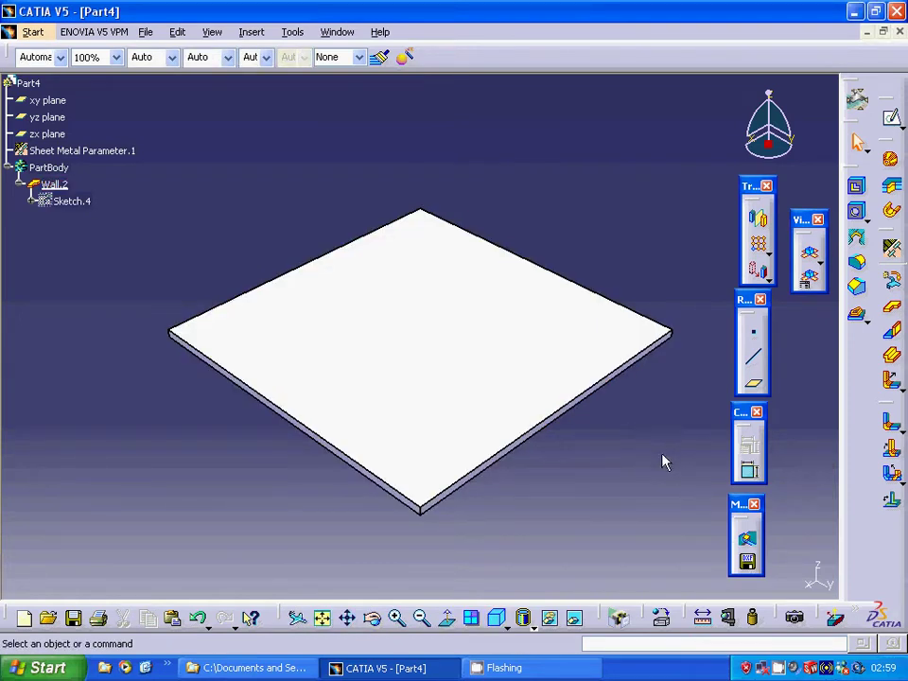
- Add a basic flange to the wall's front-left edge with 80 mm length, 90° angle and 5 mm radius
{"action": "left_click", "coordinate": [886, 387]}
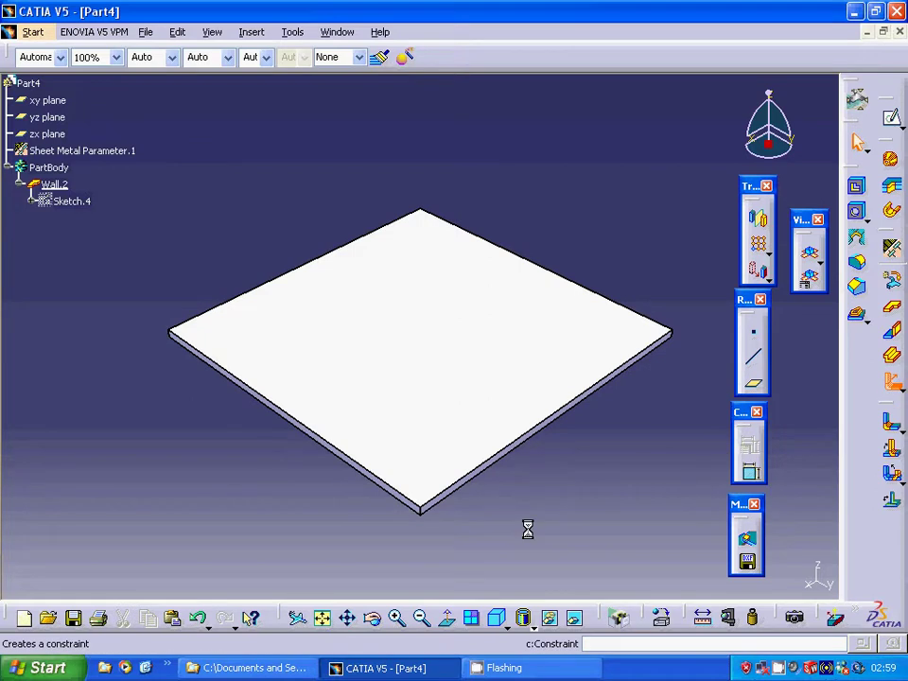
{"action": "left_click", "coordinate": [346, 498]}
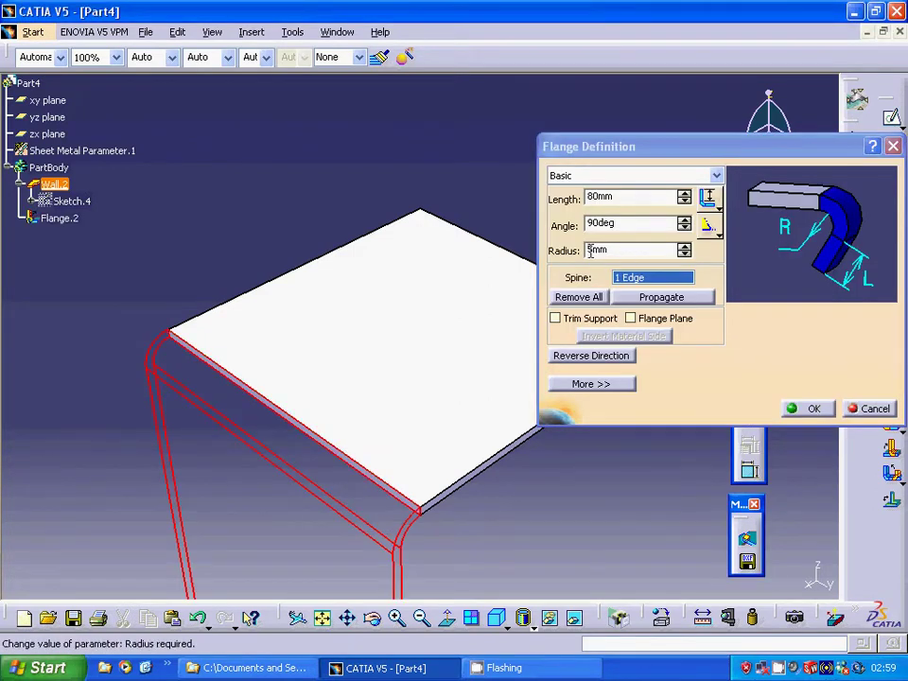
{"action": "left_click", "coordinate": [809, 410]}
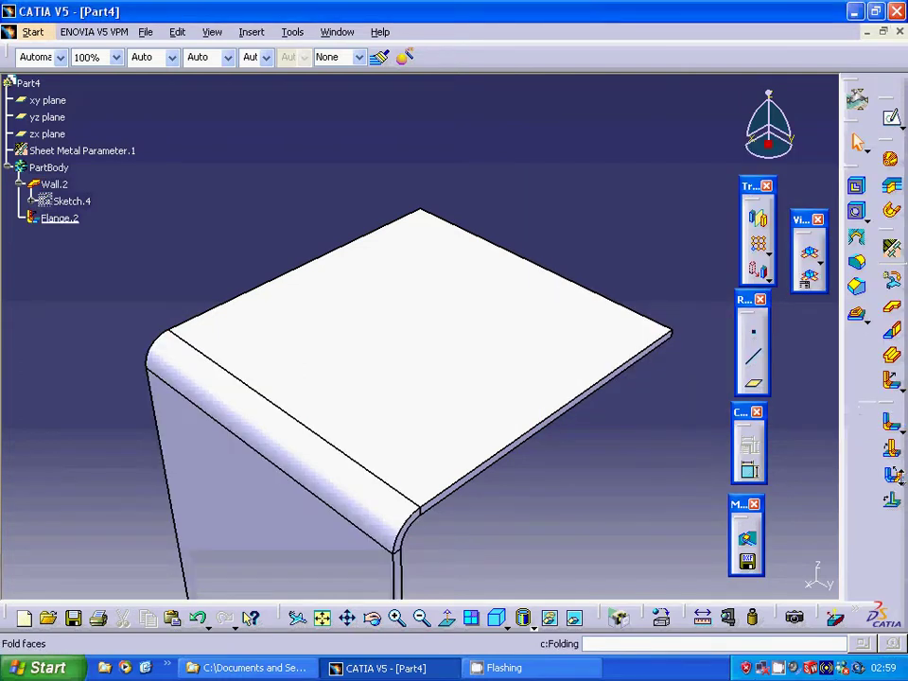
- Unfold the flange's bend face, using the flat face of the flange as the reference face
{"action": "left_click", "coordinate": [892, 479]}
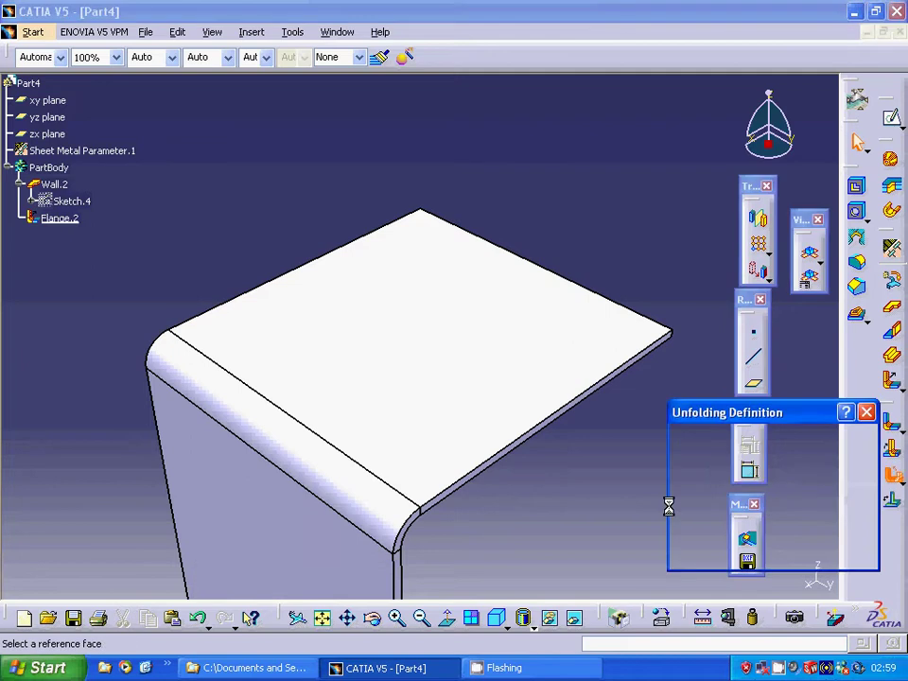
{"action": "left_click", "coordinate": [315, 550]}
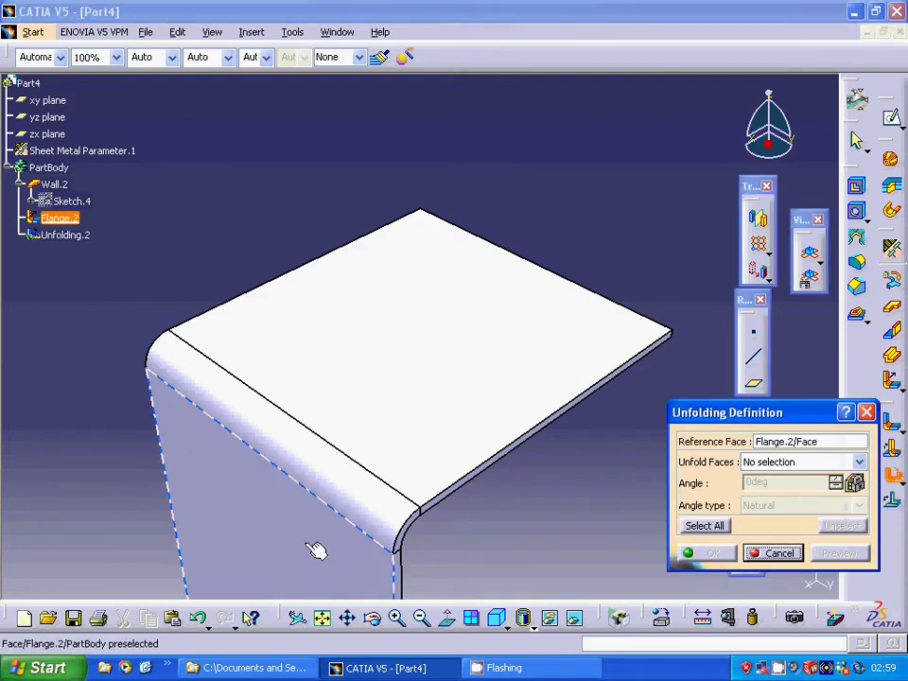
{"action": "left_click", "coordinate": [807, 464]}
{"action": "left_click", "coordinate": [807, 465]}
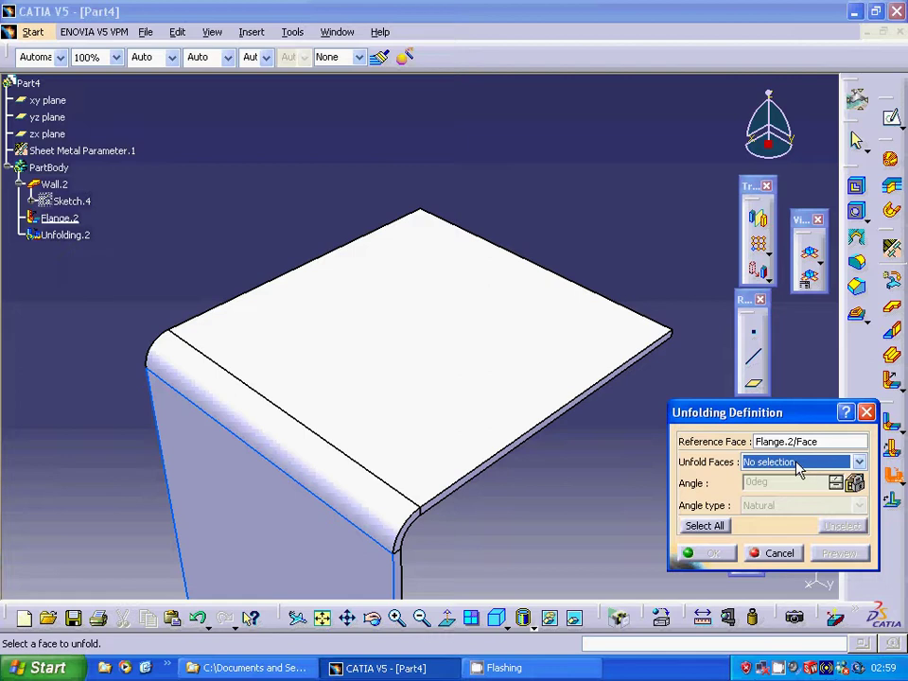
{"action": "left_click", "coordinate": [401, 502]}
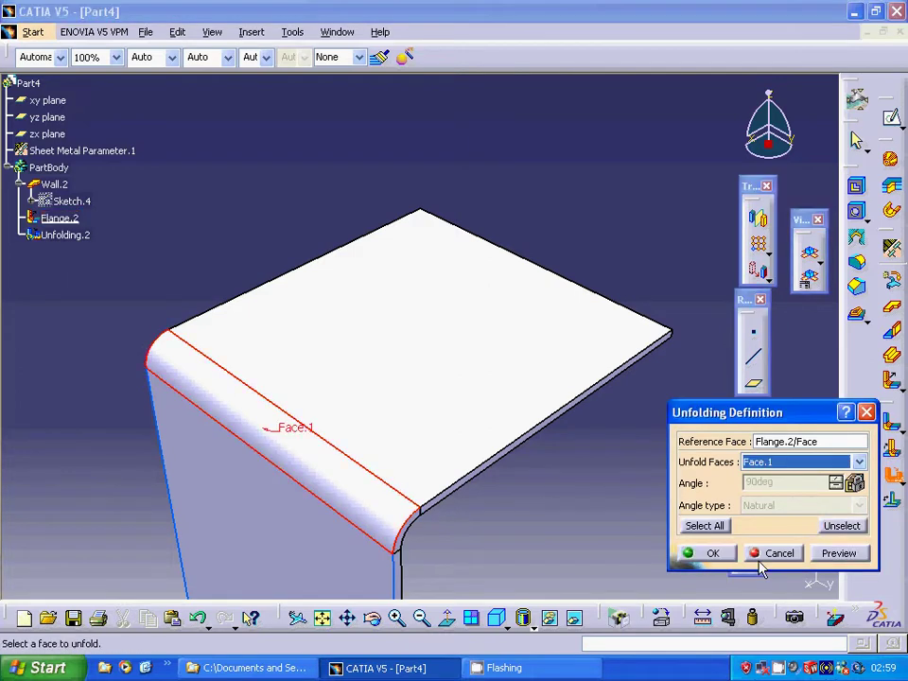
{"action": "left_click", "coordinate": [700, 554]}
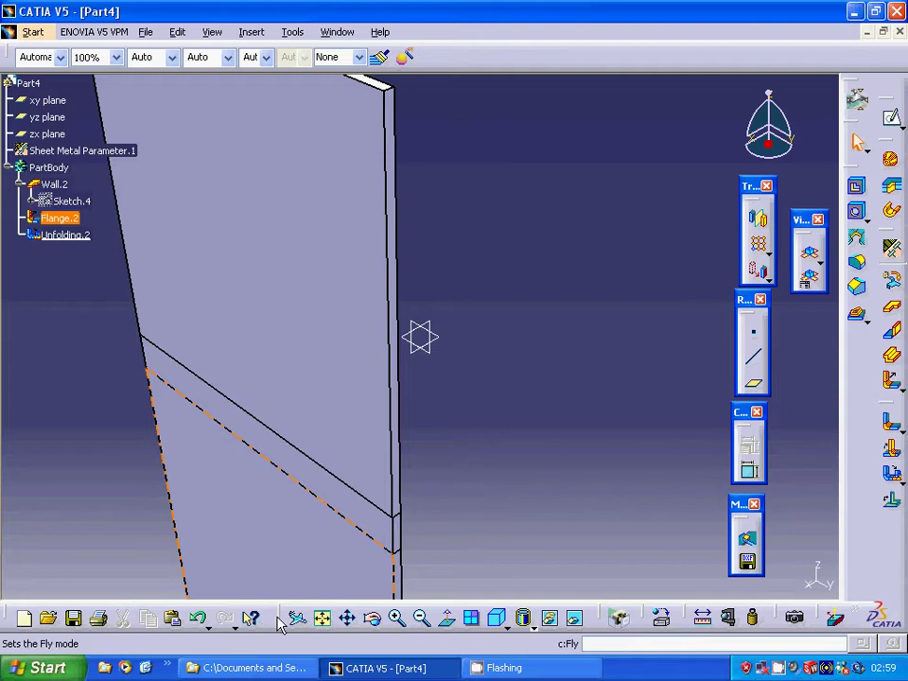
{"action": "left_click", "coordinate": [322, 618]}
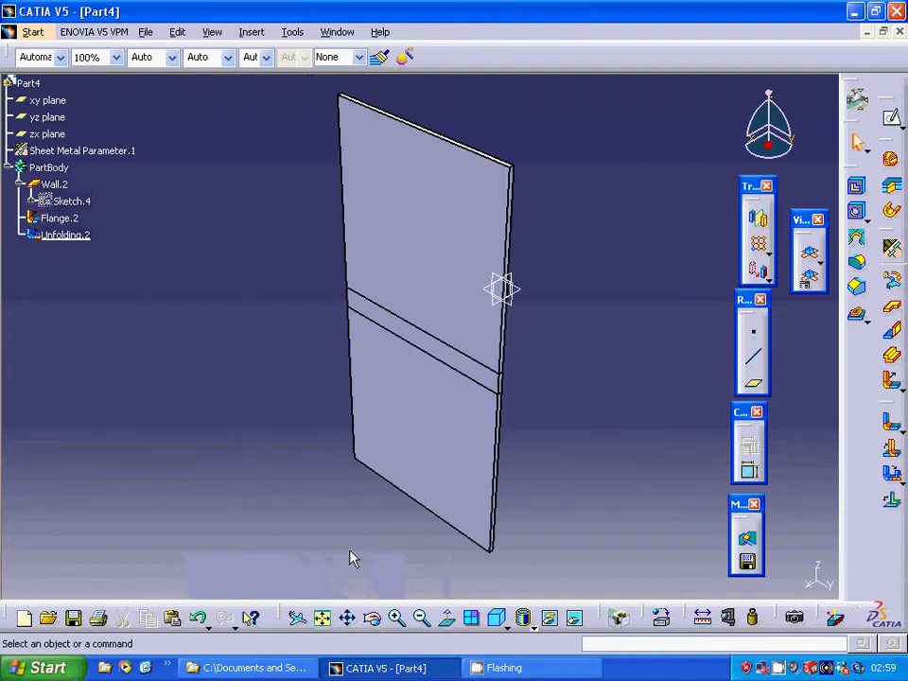
- Sketch a 20 × 80 mm vertical rectangle on the unfolded wall face, centred on the origin and crossing the bend
{"action": "left_click", "coordinate": [451, 285]}
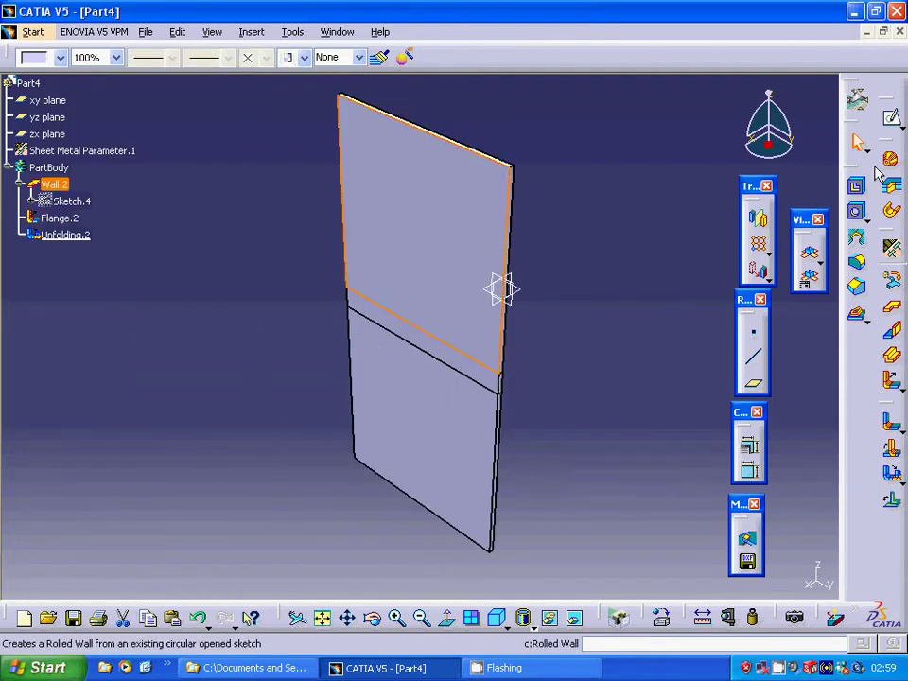
{"action": "left_click", "coordinate": [891, 117]}
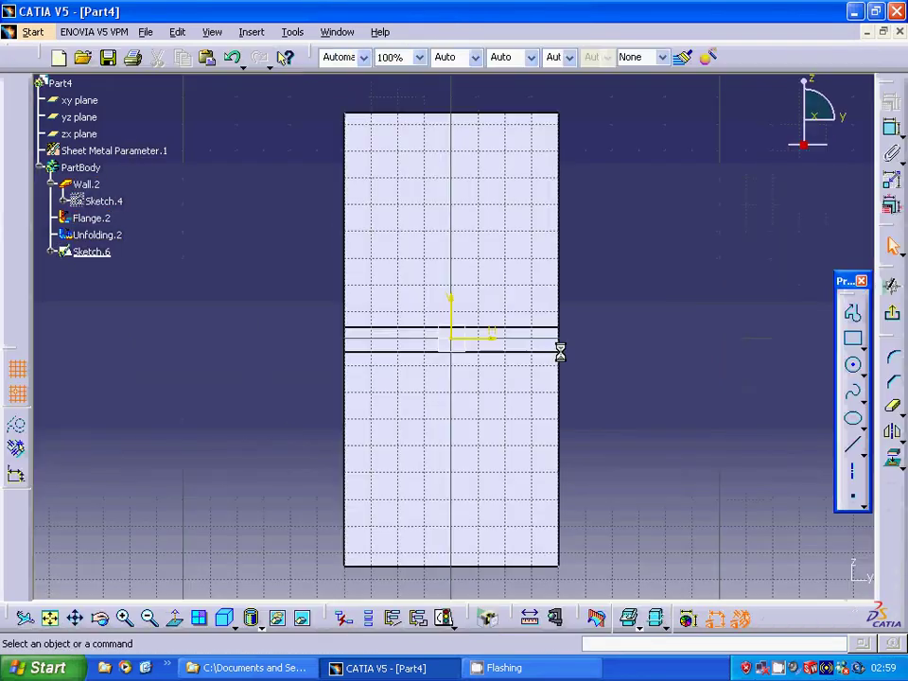
{"action": "left_click", "coordinate": [854, 343]}
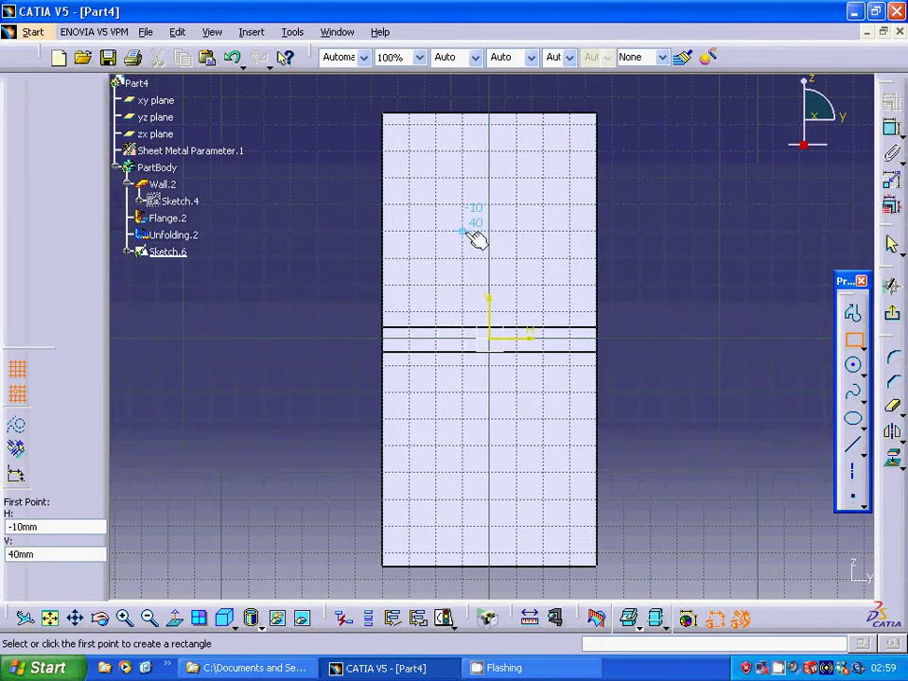
{"action": "left_click", "coordinate": [471, 235]}
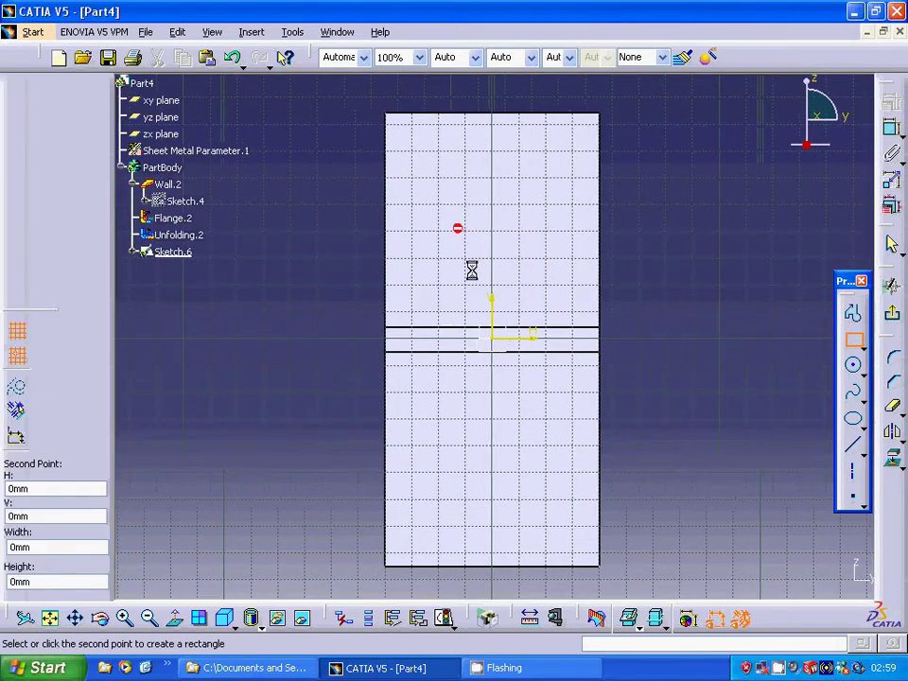
{"action": "left_click", "coordinate": [520, 445]}
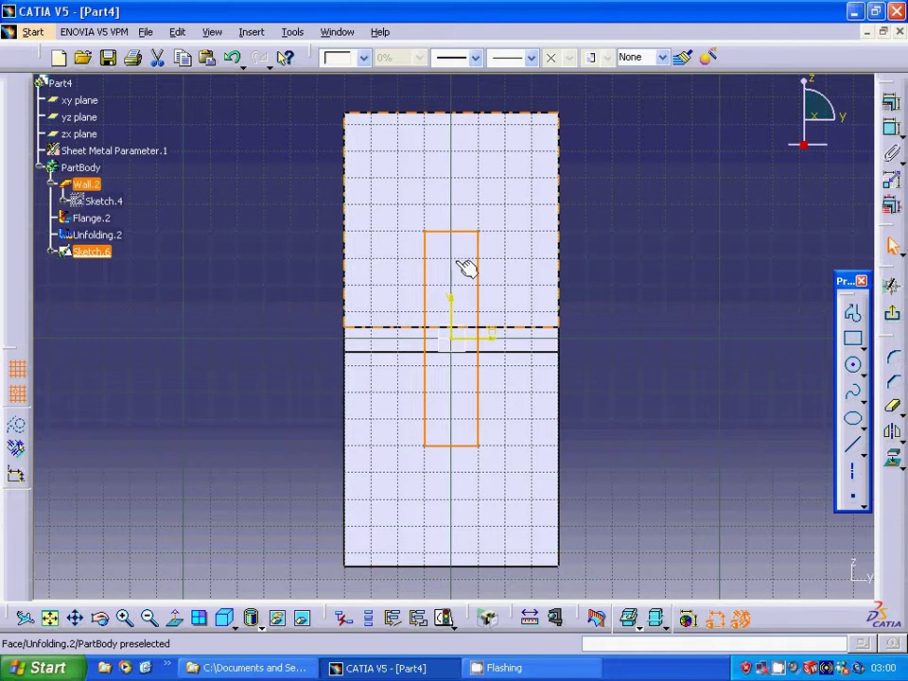
- Draw a 10 mm radius circle centred on each short end of the rectangle, at V 40 mm and V -40 mm
{"action": "left_click", "coordinate": [853, 365]}
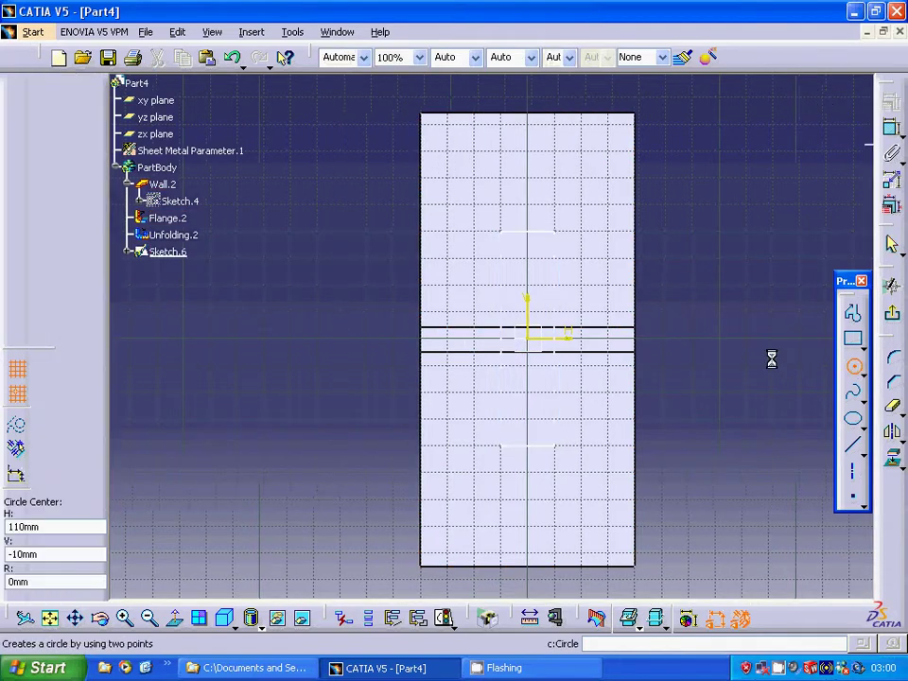
{"action": "left_click", "coordinate": [489, 231]}
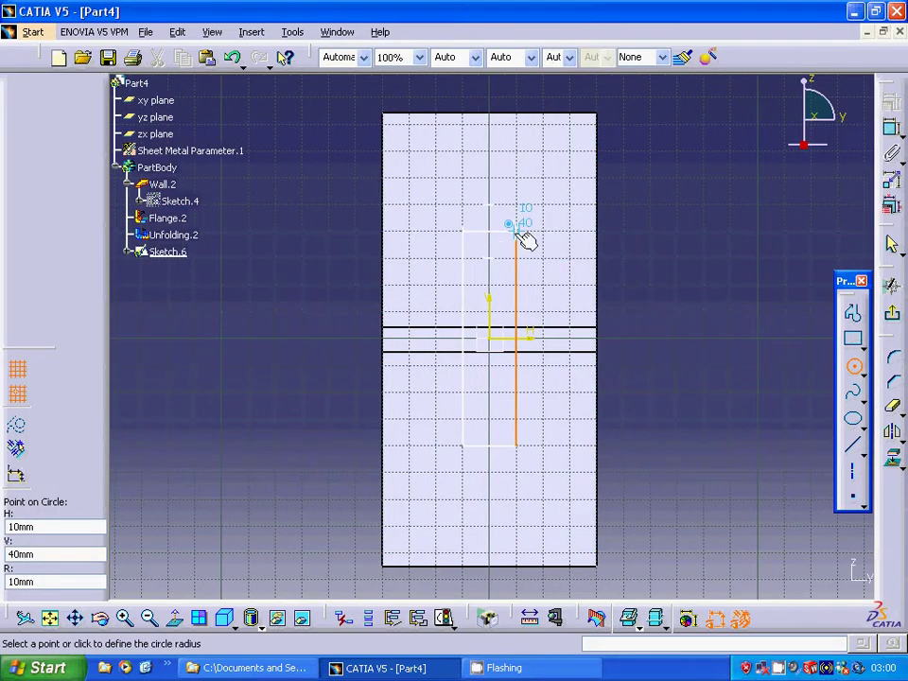
{"action": "left_click", "coordinate": [517, 231]}
{"action": "key", "text": "Delete"}
{"action": "left_click", "coordinate": [852, 365]}
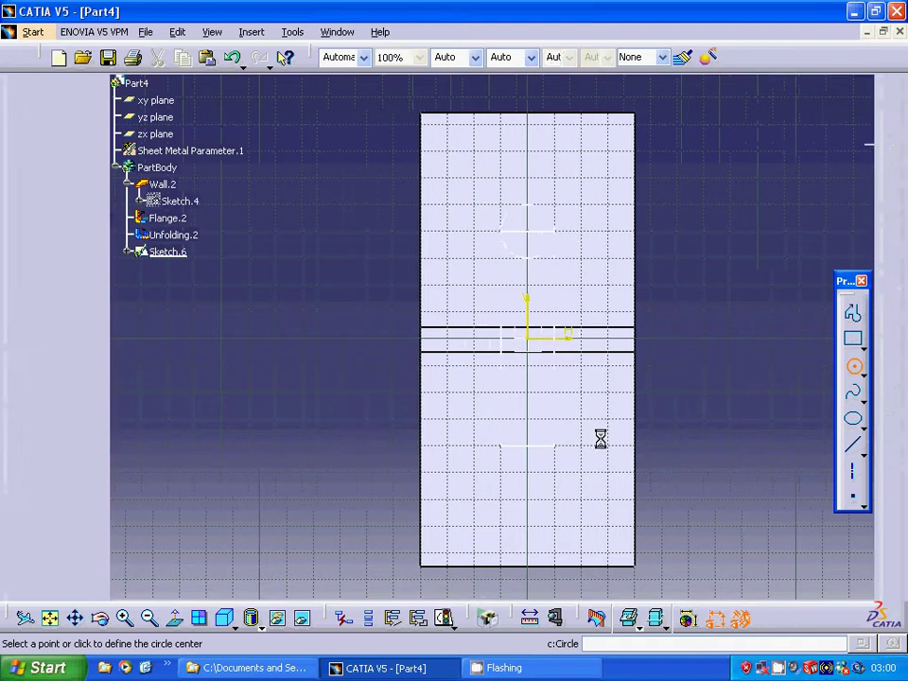
{"action": "left_click", "coordinate": [489, 446]}
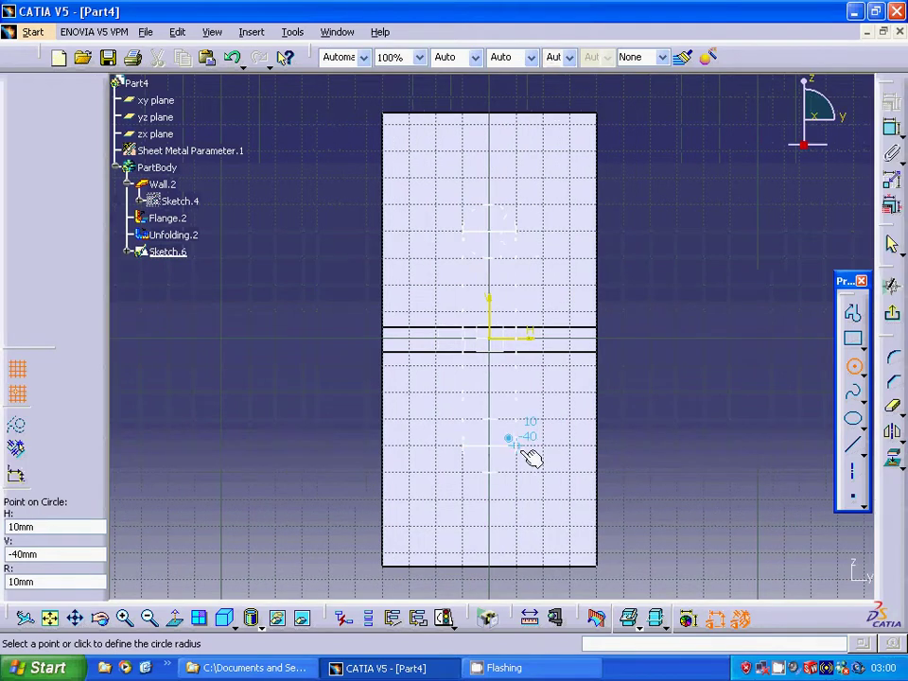
{"action": "left_click", "coordinate": [517, 446]}
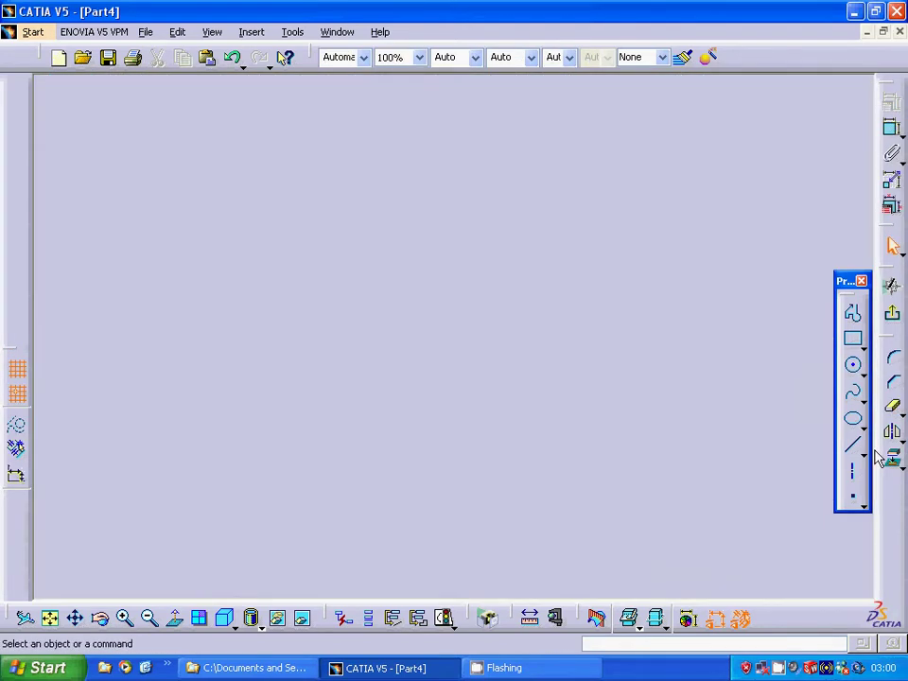
- Trim the inner arcs and short end lines to form one closed slot outline, then exit the sketch
{"action": "left_click", "coordinate": [892, 406]}
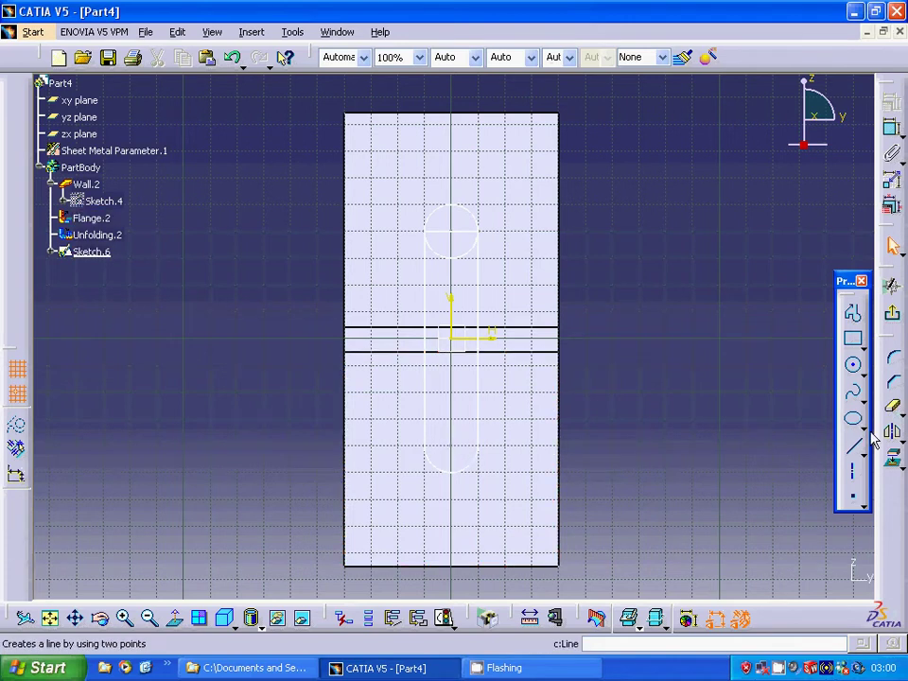
{"action": "left_click", "coordinate": [897, 414]}
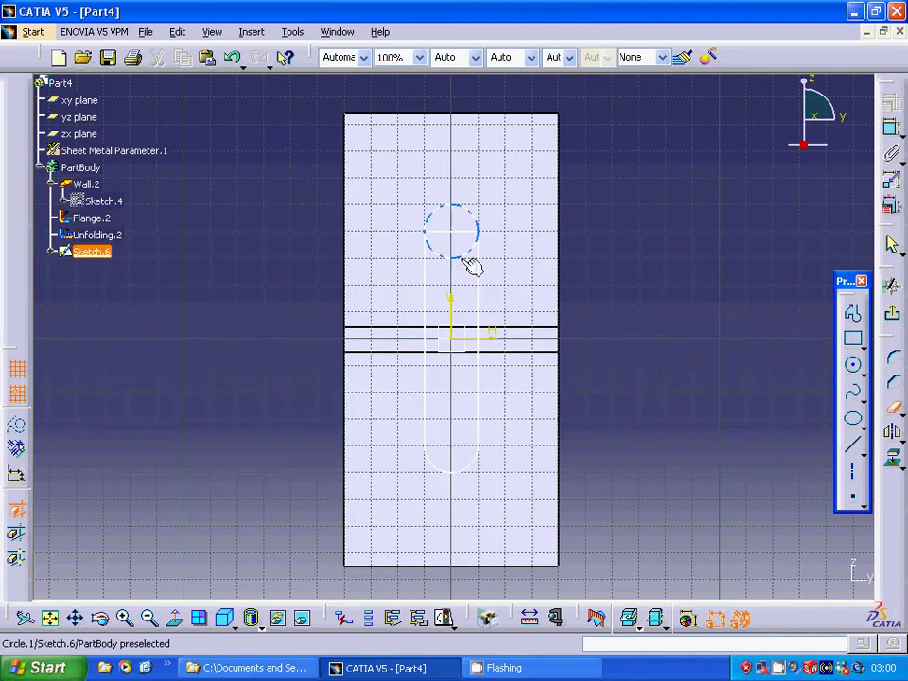
{"action": "left_click", "coordinate": [467, 257]}
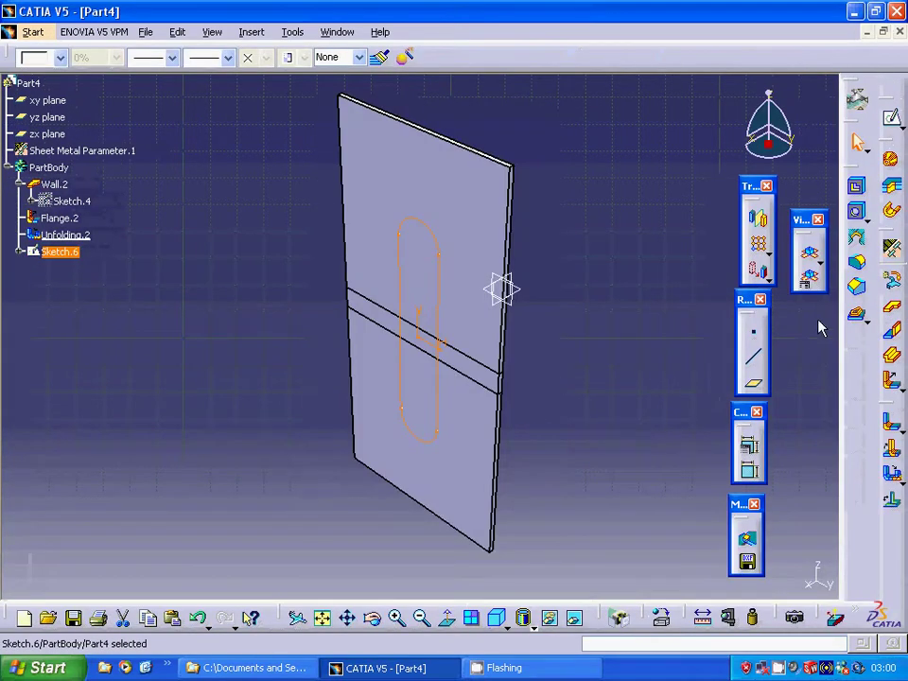
- Cut the slot profile through the unfolded part as a flanged cutout with 4 mm height, 90° angle and no radius
{"action": "left_click", "coordinate": [858, 322]}
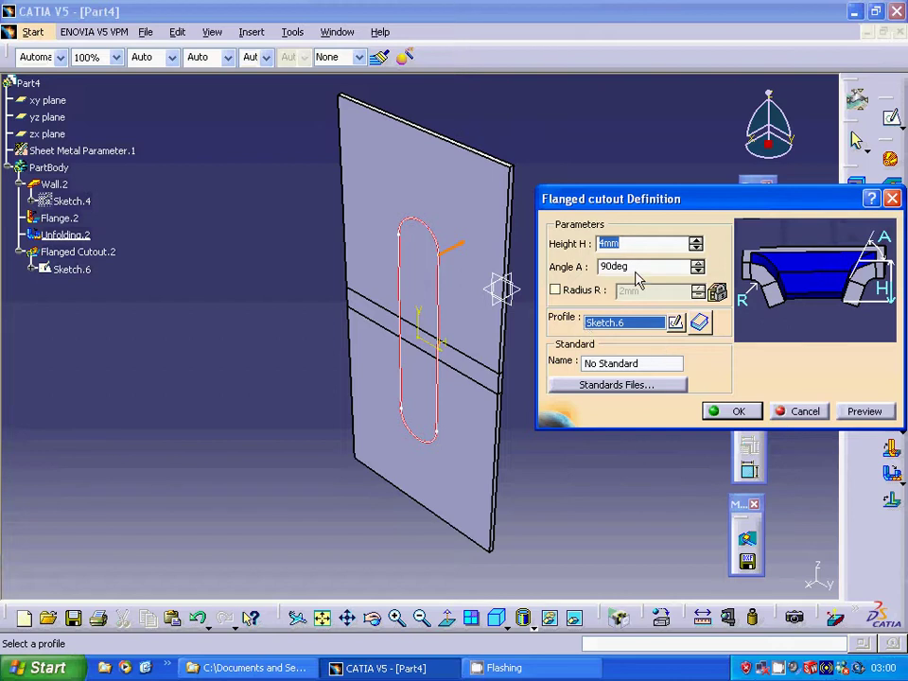
{"action": "left_click", "coordinate": [556, 290]}
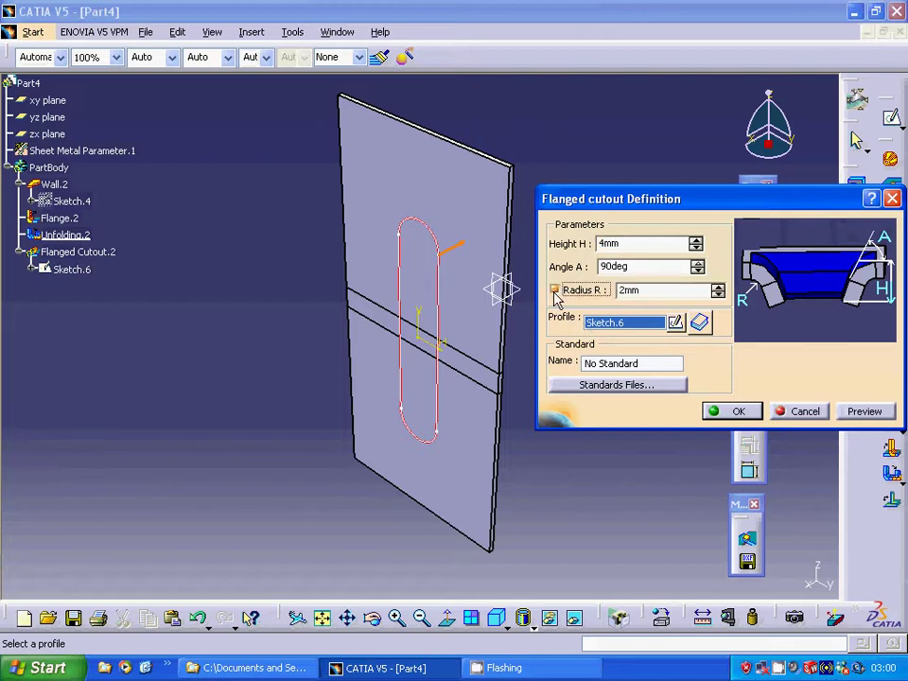
{"action": "left_click", "coordinate": [555, 290]}
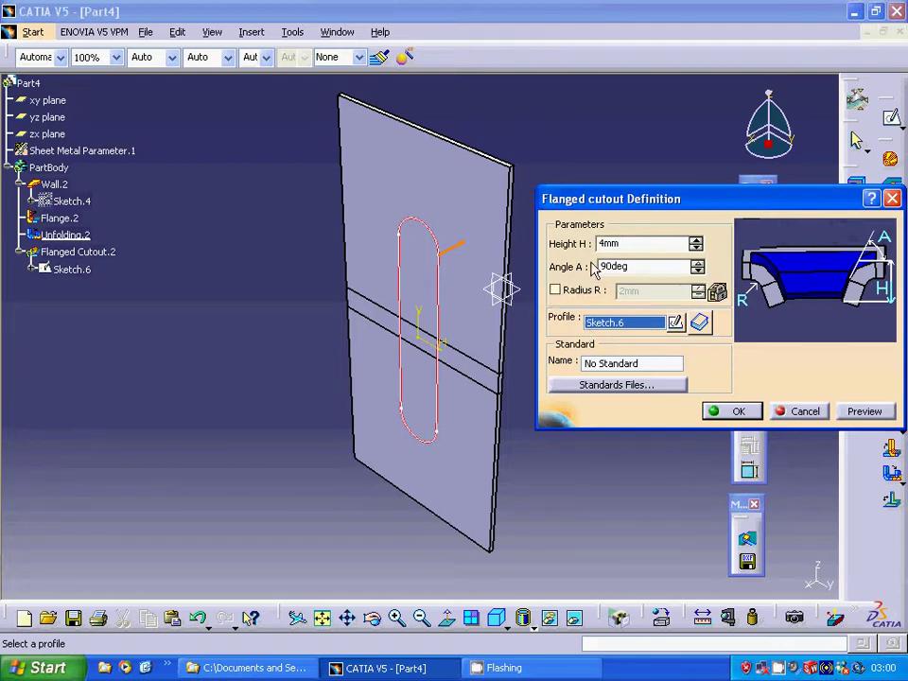
{"action": "left_click", "coordinate": [753, 412]}
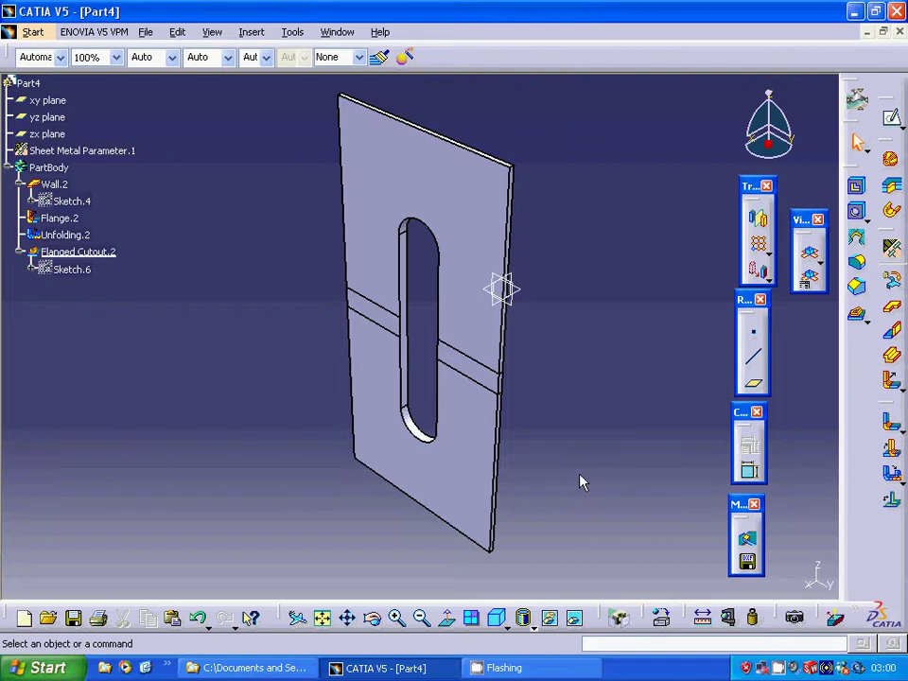
- Fold both bend faces beside the slot back up, using the flat flange face as the reference face and the Natural angle type
{"action": "left_click", "coordinate": [890, 499]}
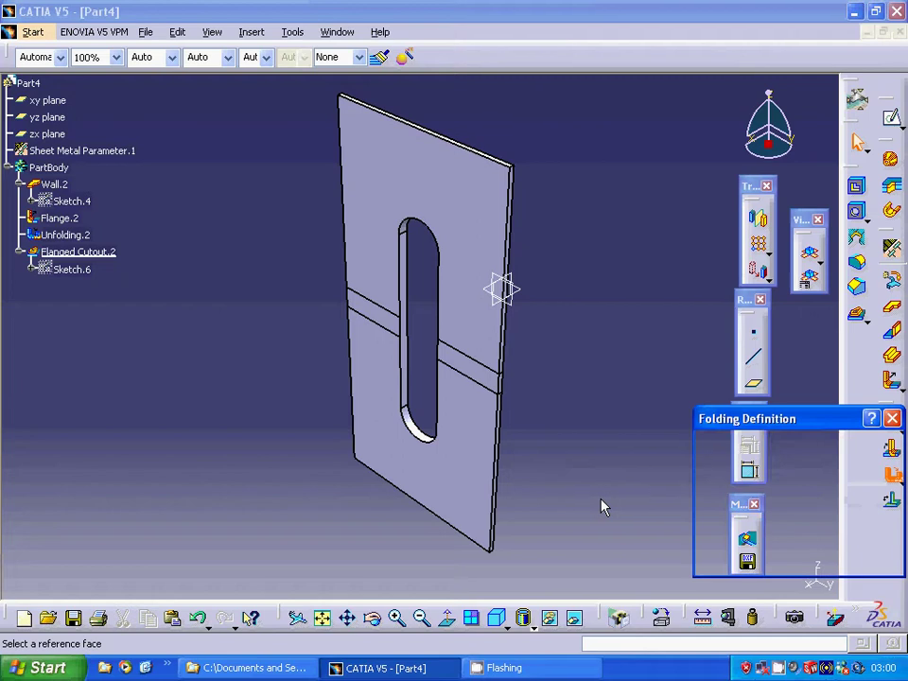
{"action": "left_click", "coordinate": [483, 497]}
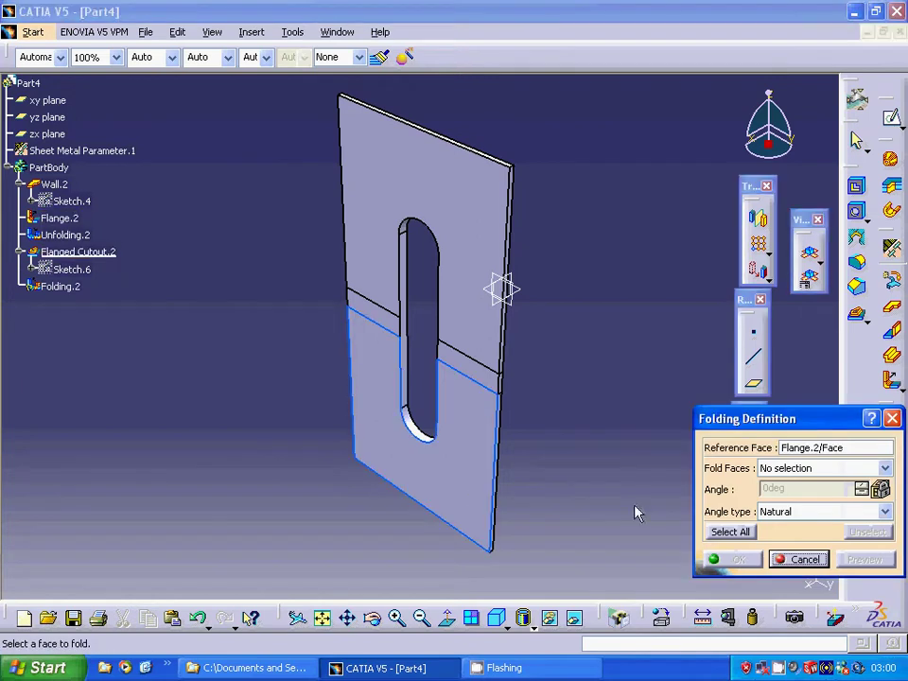
{"action": "left_click", "coordinate": [762, 470]}
{"action": "left_click", "coordinate": [774, 474]}
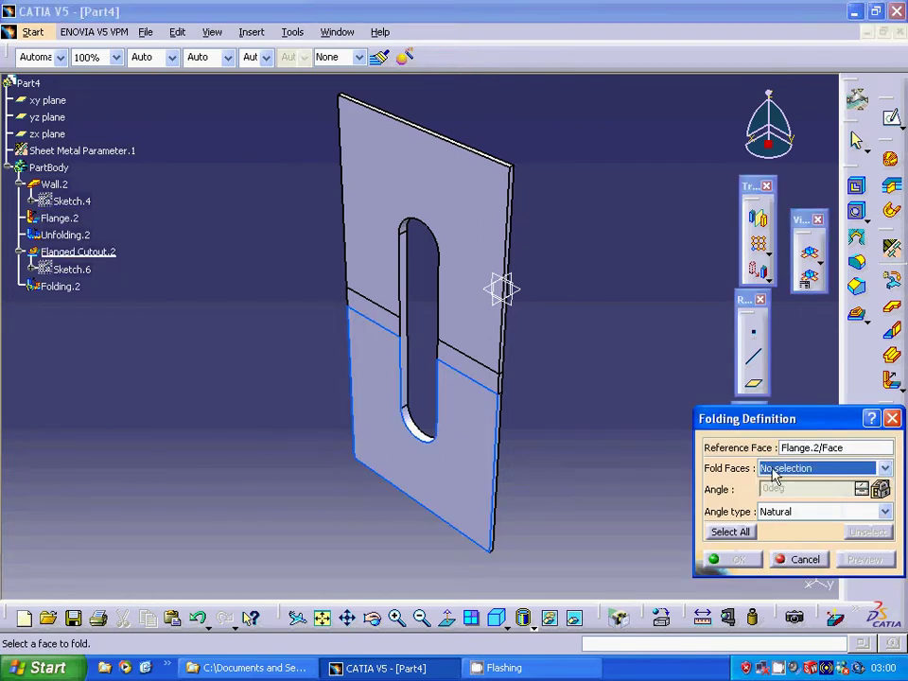
{"action": "left_click", "coordinate": [487, 372]}
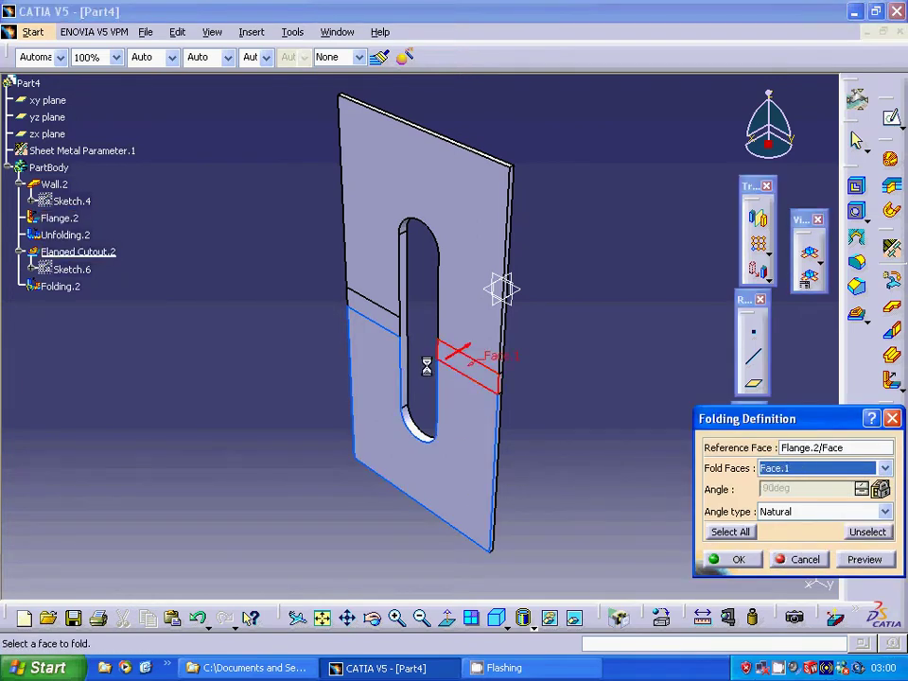
{"action": "left_click", "coordinate": [384, 327]}
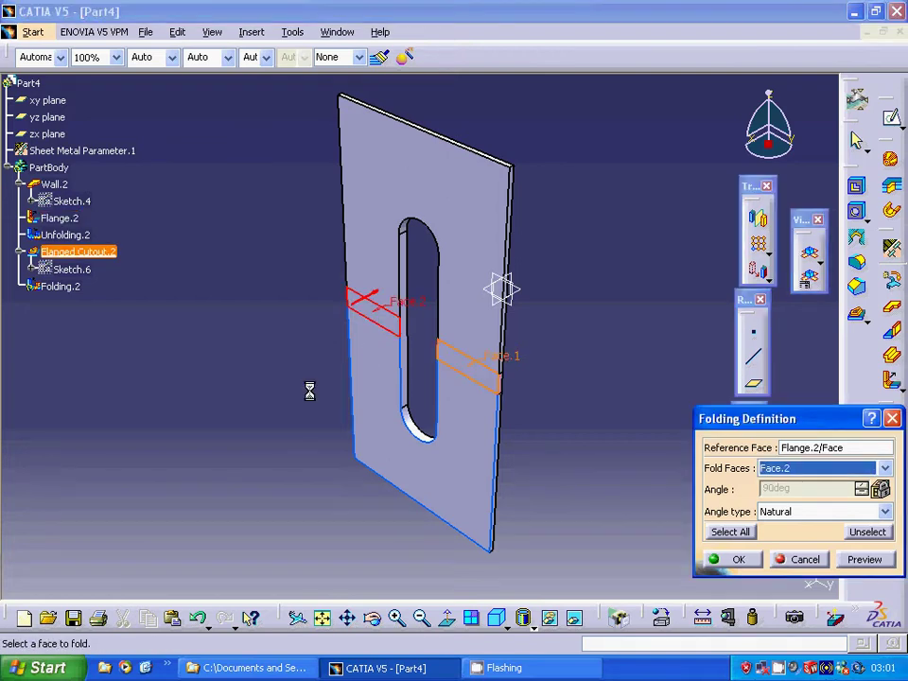
{"action": "left_click", "coordinate": [862, 560]}
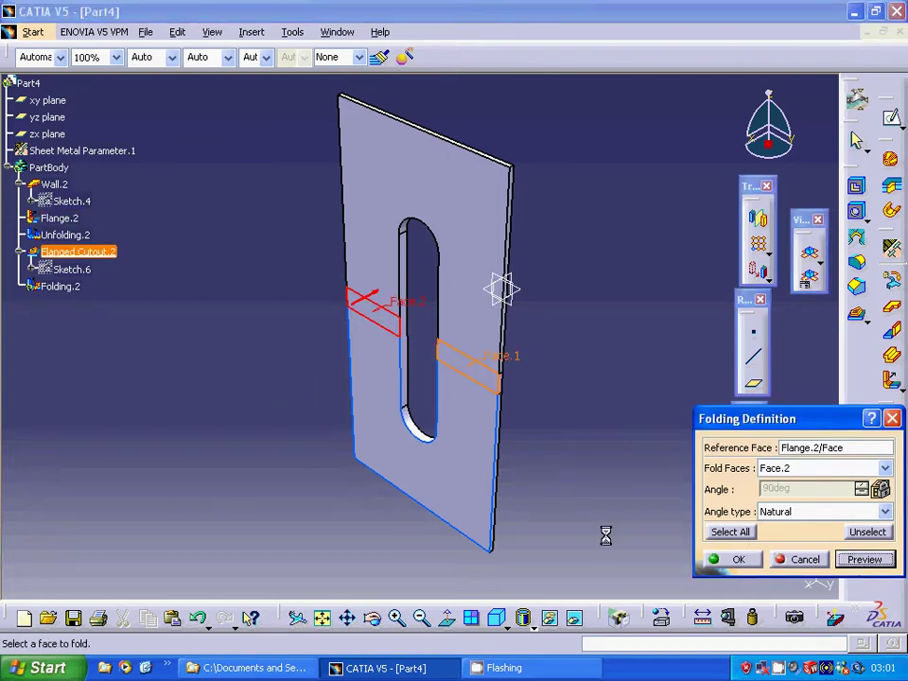
{"action": "left_click", "coordinate": [738, 560]}
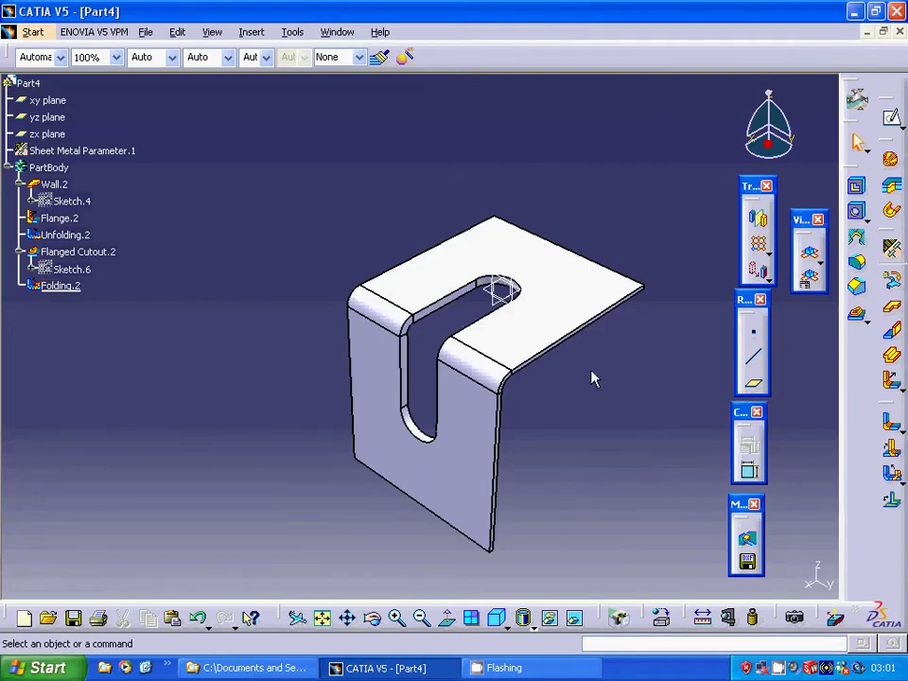
- Start a wall on the horizontal wall's right-hand side edge and set its angle to 60°
{"action": "left_click", "coordinate": [584, 326]}
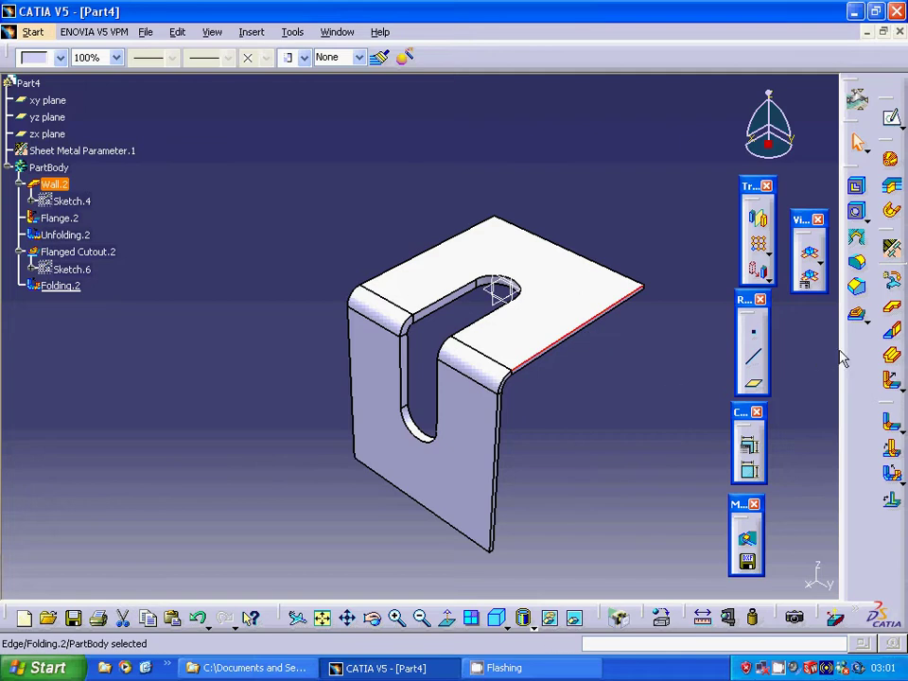
{"action": "left_click", "coordinate": [894, 333]}
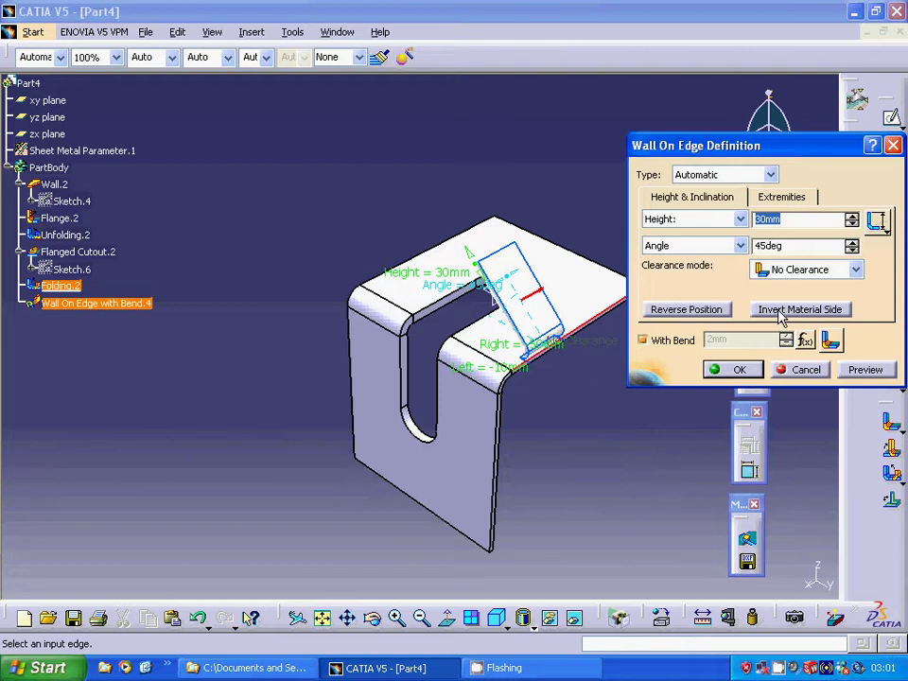
{"action": "left_click", "coordinate": [793, 245]}
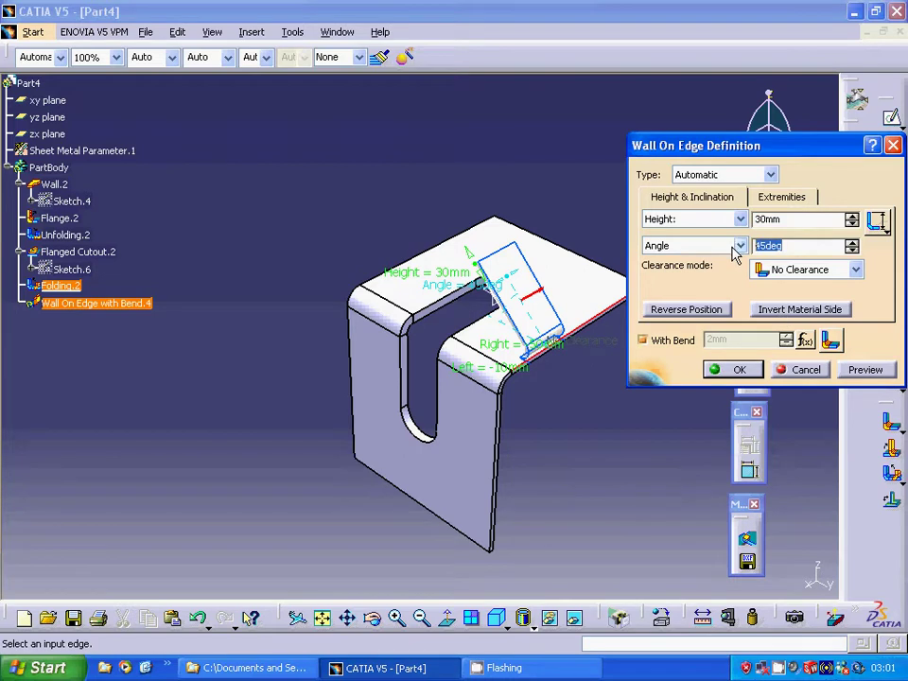
{"action": "type", "text": "60"}
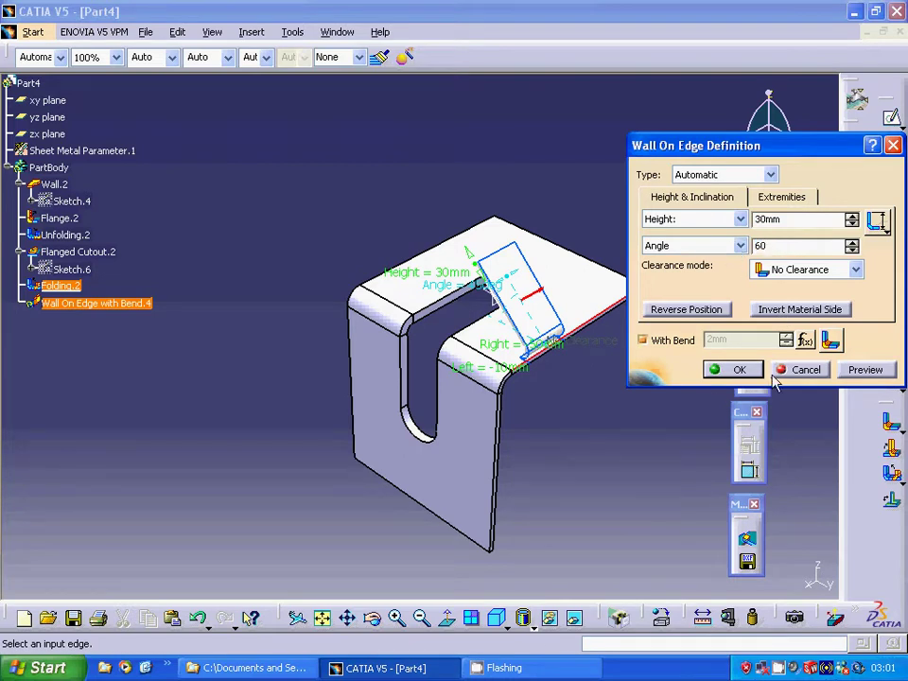
- Set the new edge wall's left and right offsets to -30 mm each and preview it
{"action": "left_click", "coordinate": [785, 196]}
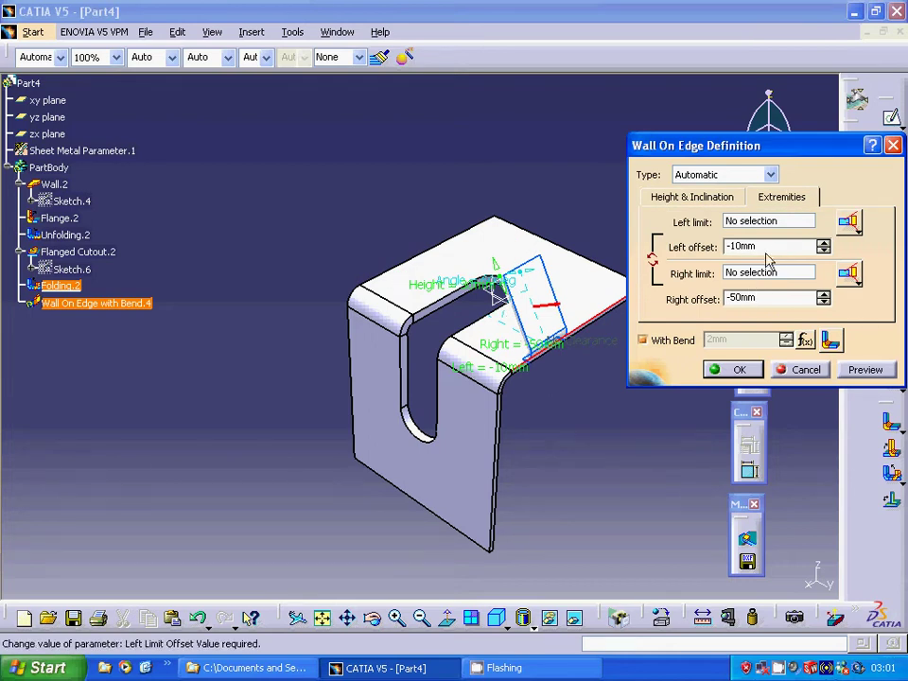
{"action": "left_click_drag", "start_coordinate": [760, 246], "coordinate": [727, 246]}
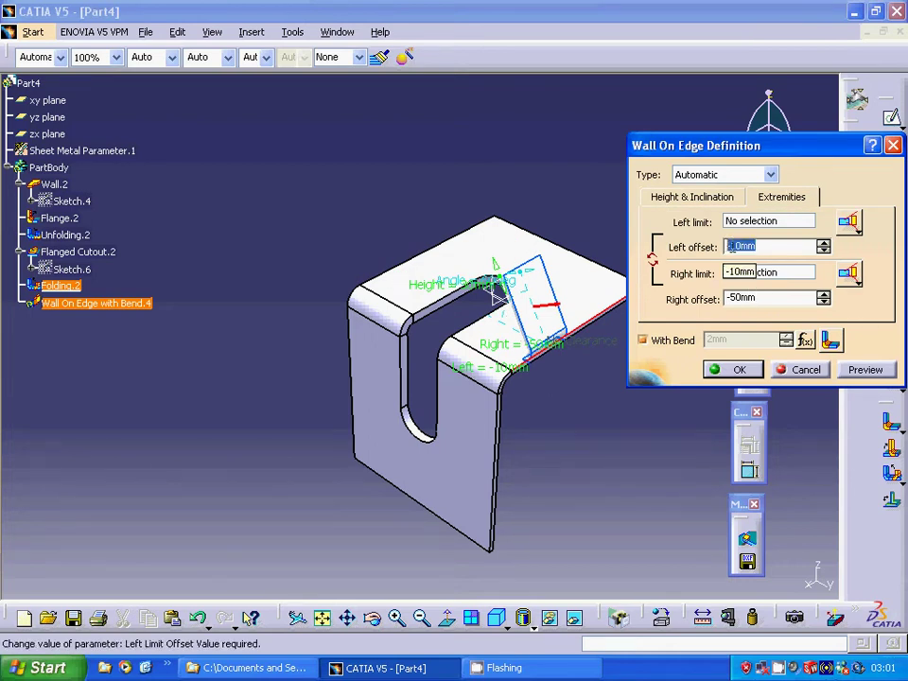
{"action": "type", "text": "-30"}
{"action": "left_click_drag", "start_coordinate": [772, 300], "coordinate": [701, 296]}
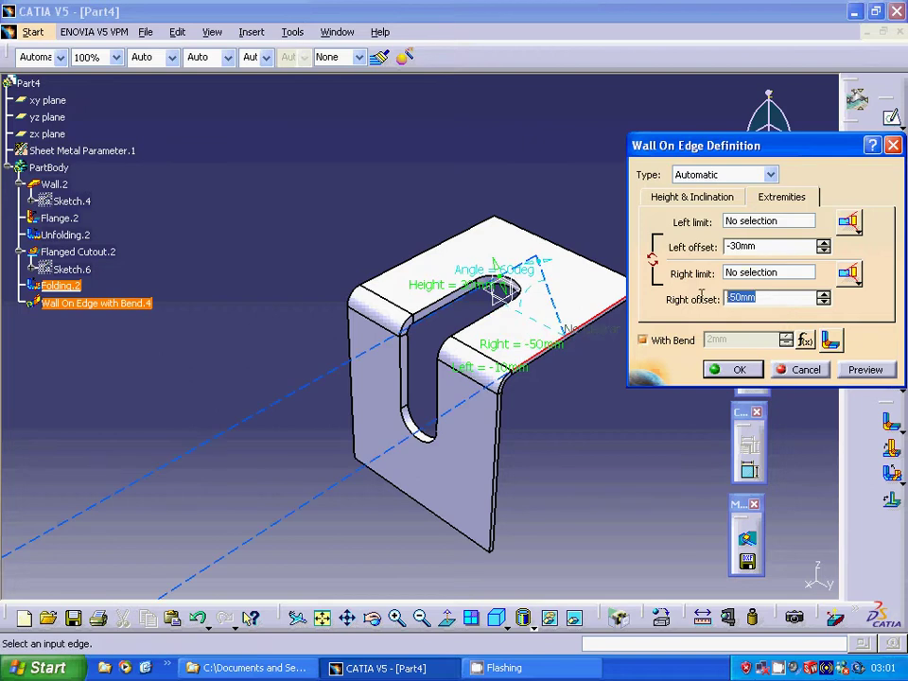
{"action": "type", "text": "30"}
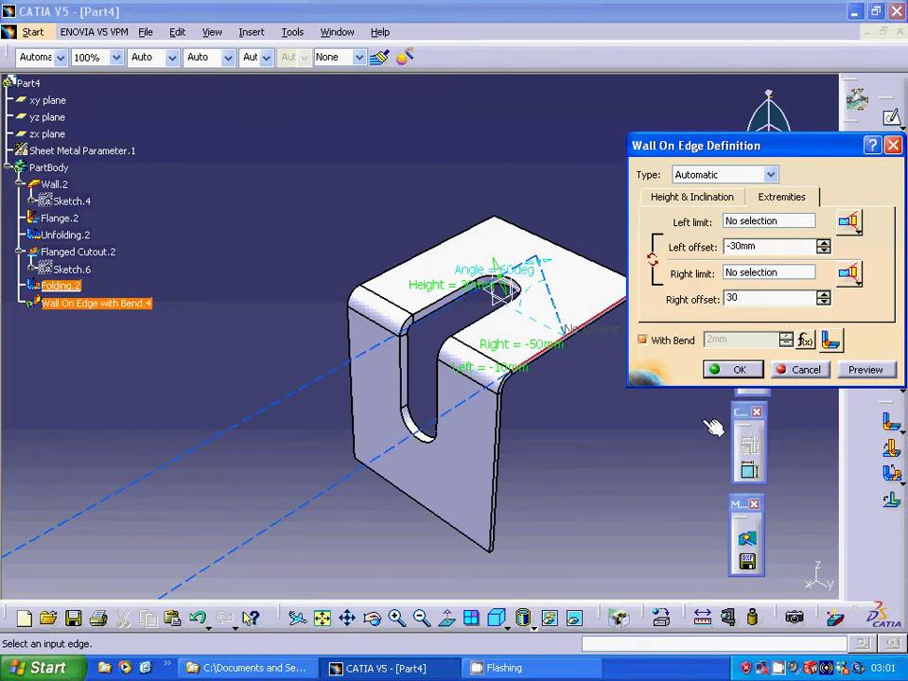
{"action": "left_click", "coordinate": [730, 298]}
{"action": "type", "text": "-"}
{"action": "left_click", "coordinate": [857, 370]}
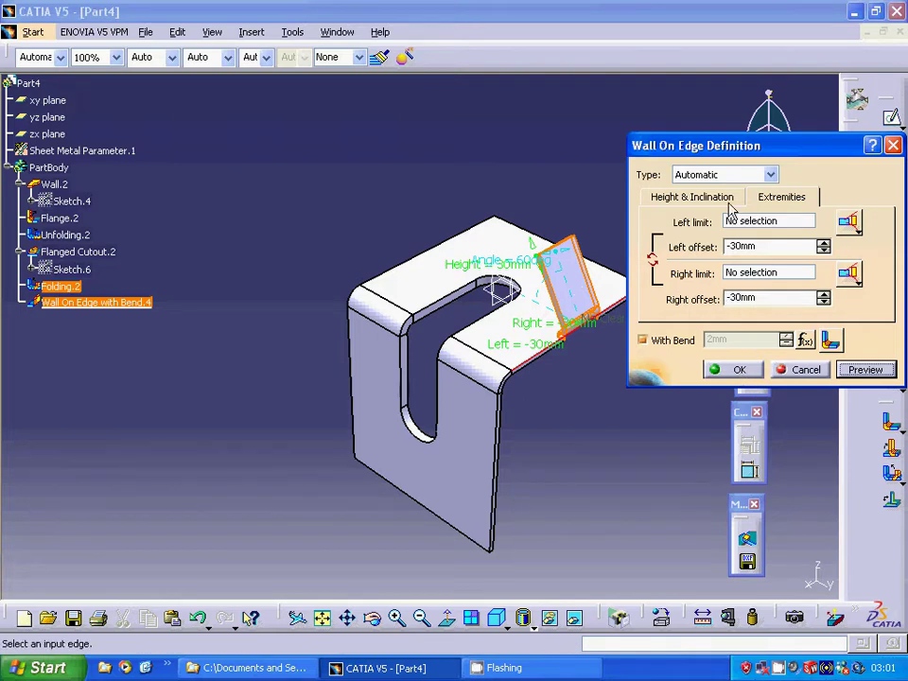
- Set the edge wall's height to 60 mm and create it
{"action": "left_click", "coordinate": [686, 196]}
{"action": "double_click", "coordinate": [759, 220]}
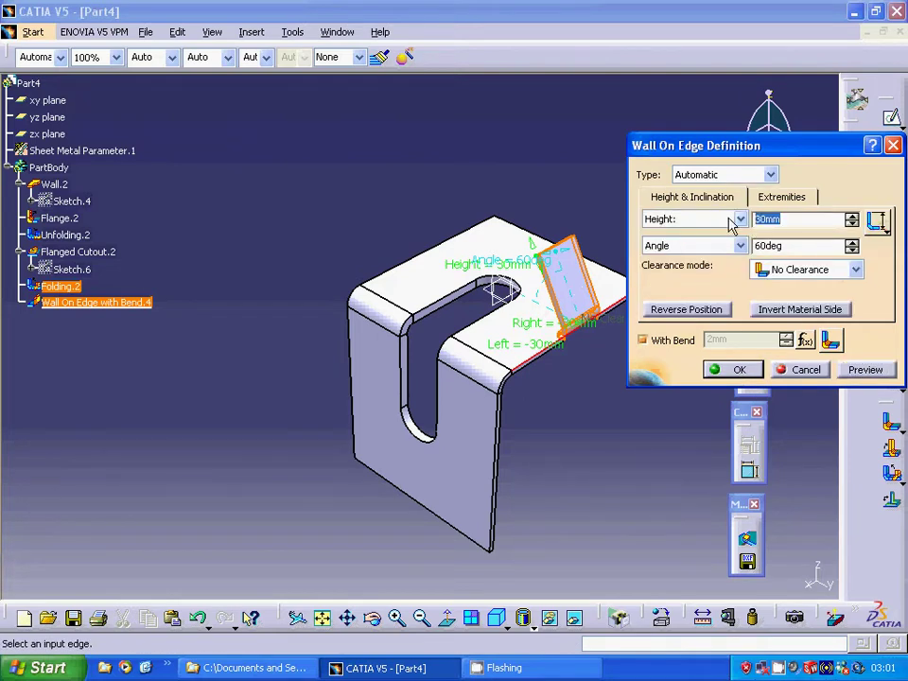
{"action": "type", "text": "60"}
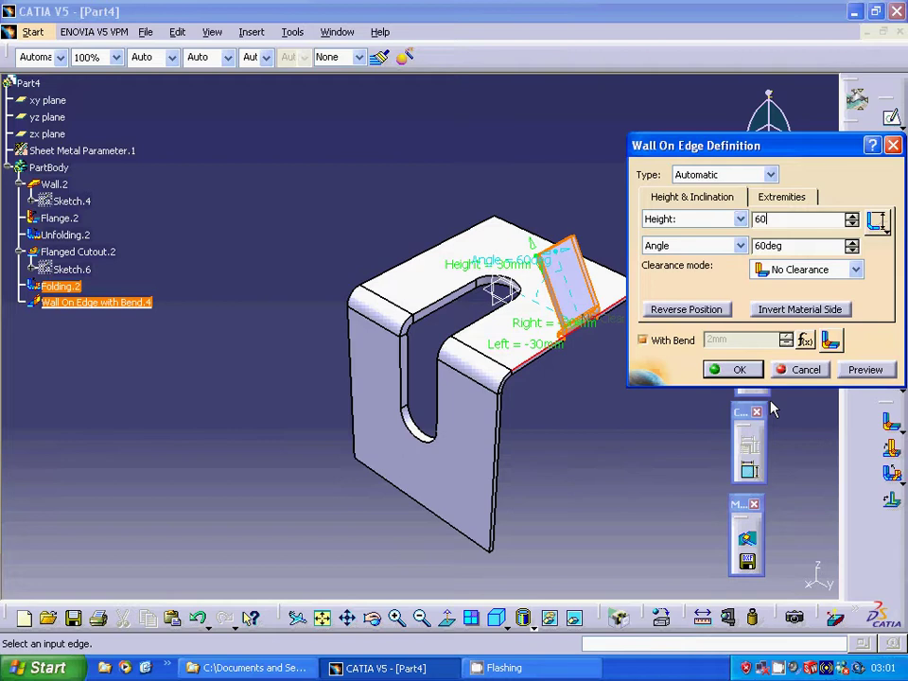
{"action": "left_click", "coordinate": [756, 371]}
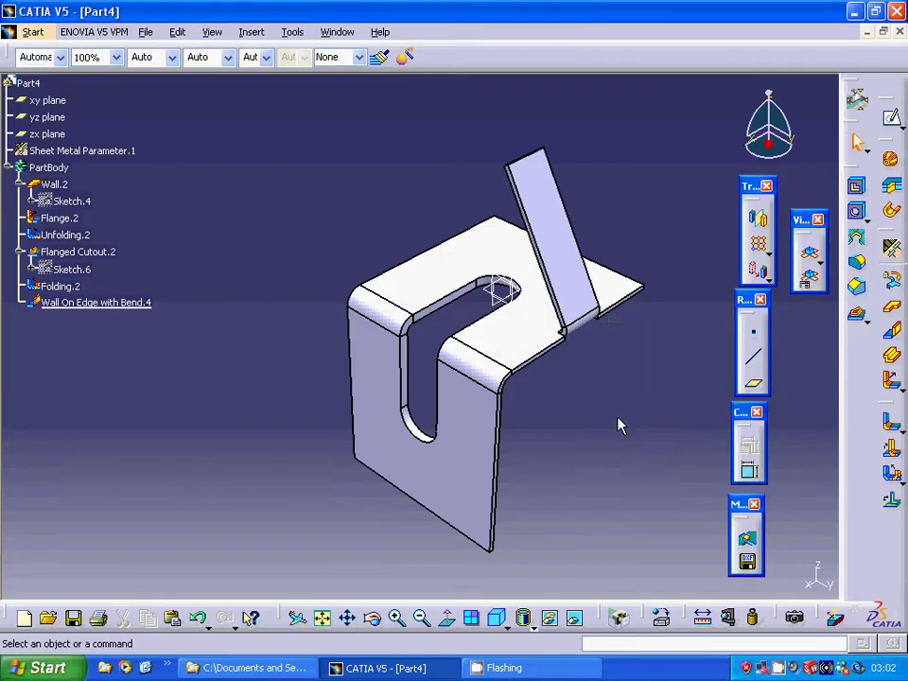
- Start a wall on the horizontal wall's opposite side edge with a 30° angle and 20 mm height
{"action": "left_click", "coordinate": [421, 253]}
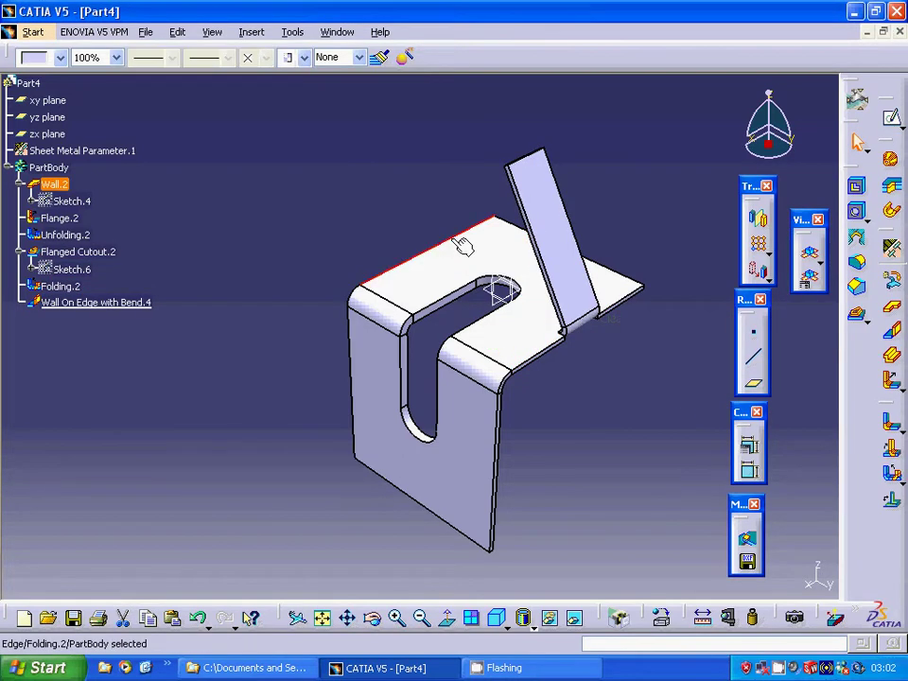
{"action": "left_click", "coordinate": [892, 379]}
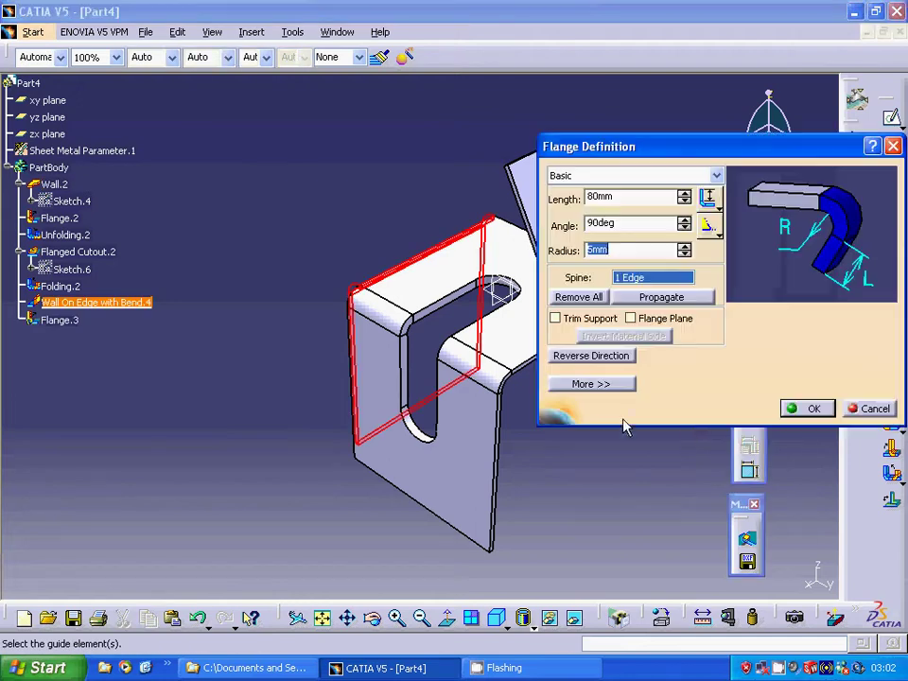
{"action": "left_click", "coordinate": [887, 409]}
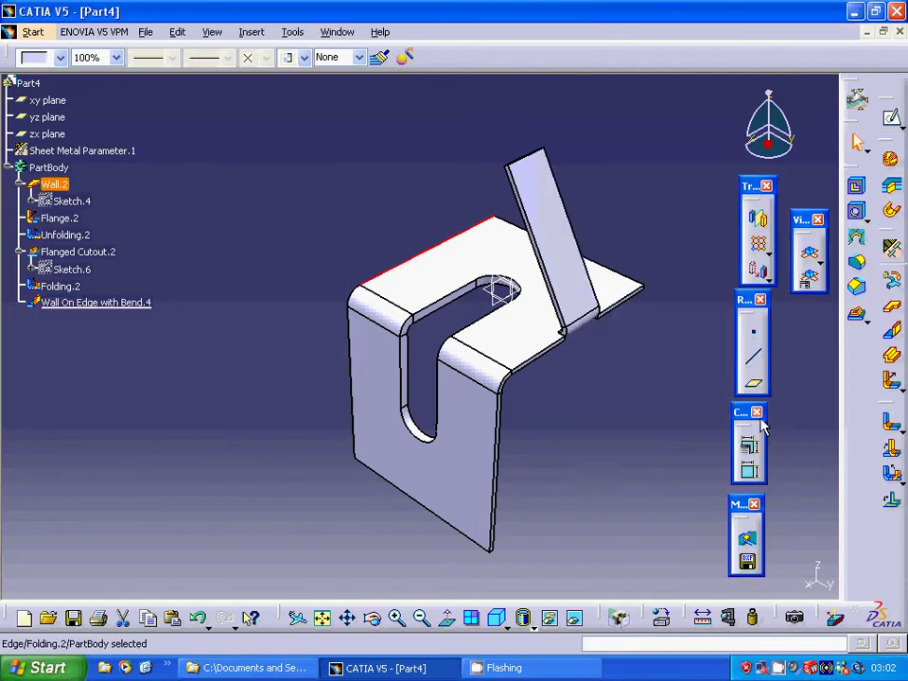
{"action": "left_click", "coordinate": [892, 334]}
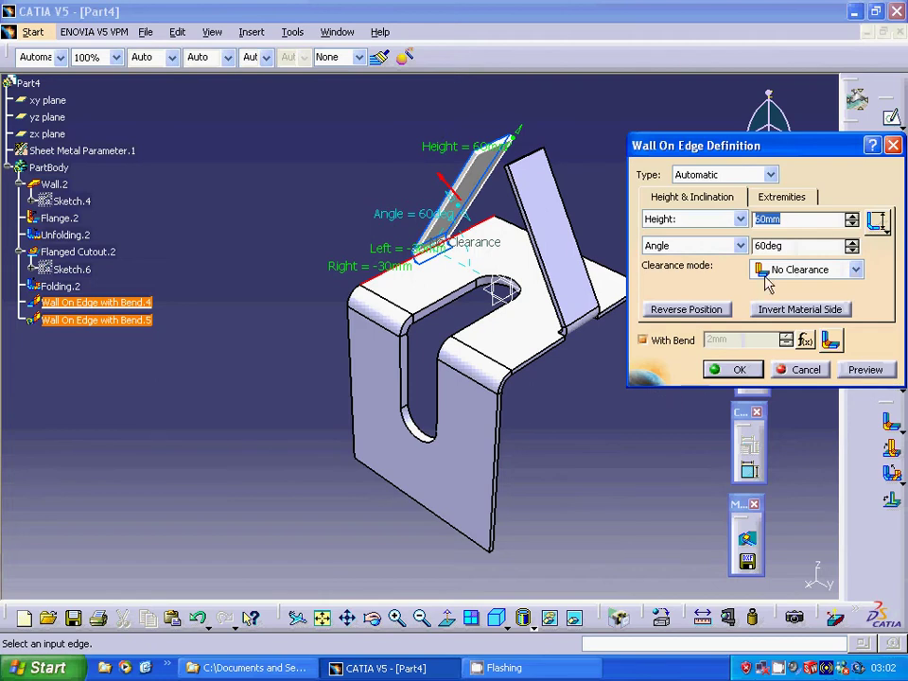
{"action": "left_click", "coordinate": [790, 246]}
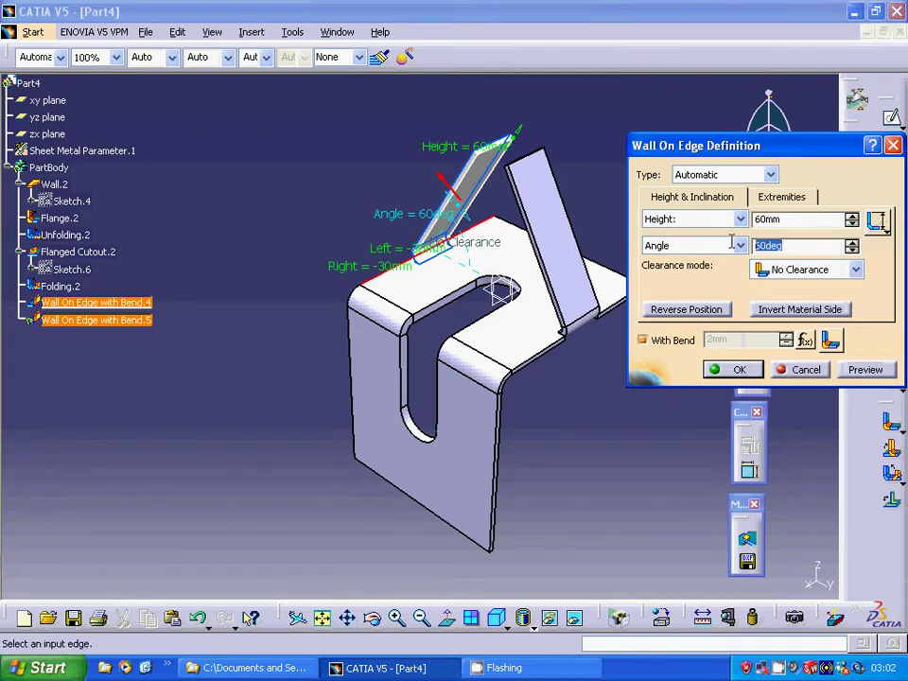
{"action": "type", "text": "30"}
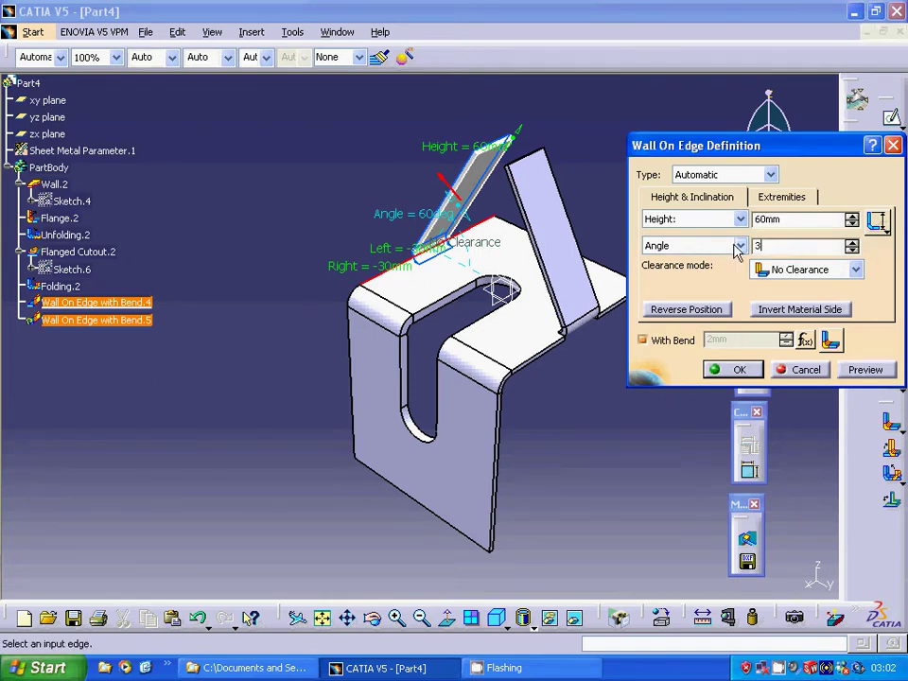
{"action": "left_click", "coordinate": [778, 219]}
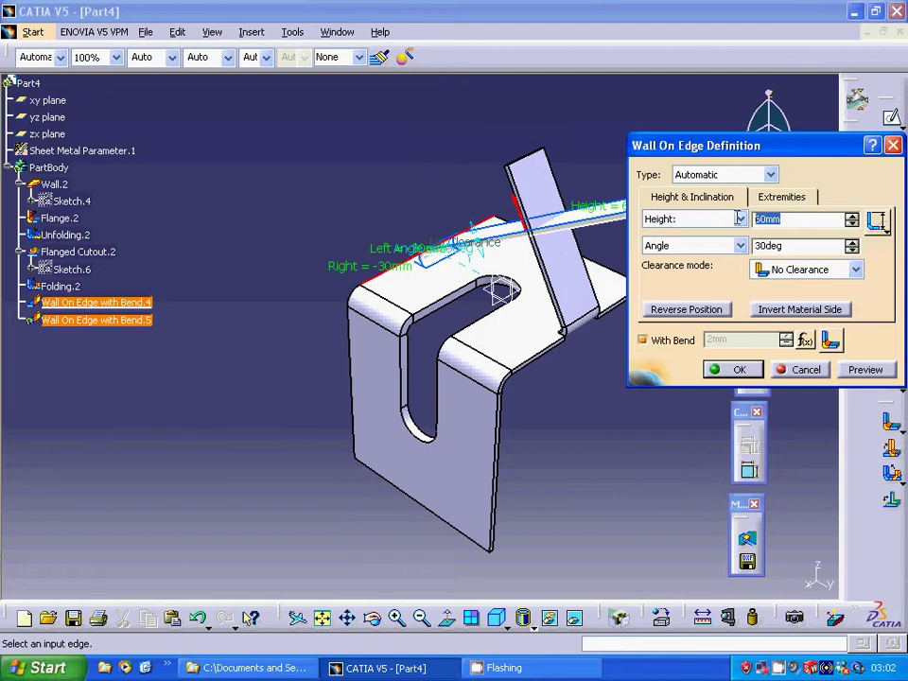
{"action": "type", "text": "20"}
- Set the second edge wall's left offset to -10 mm and right offset to -60 mm, and preview it
{"action": "left_click", "coordinate": [780, 199]}
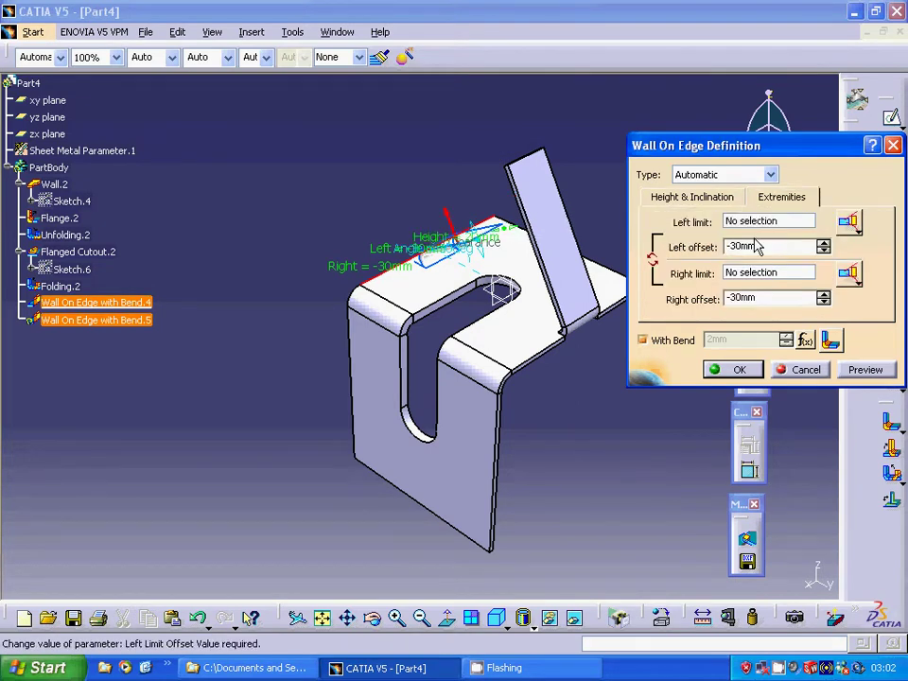
{"action": "left_click_drag", "start_coordinate": [754, 240], "coordinate": [738, 242]}
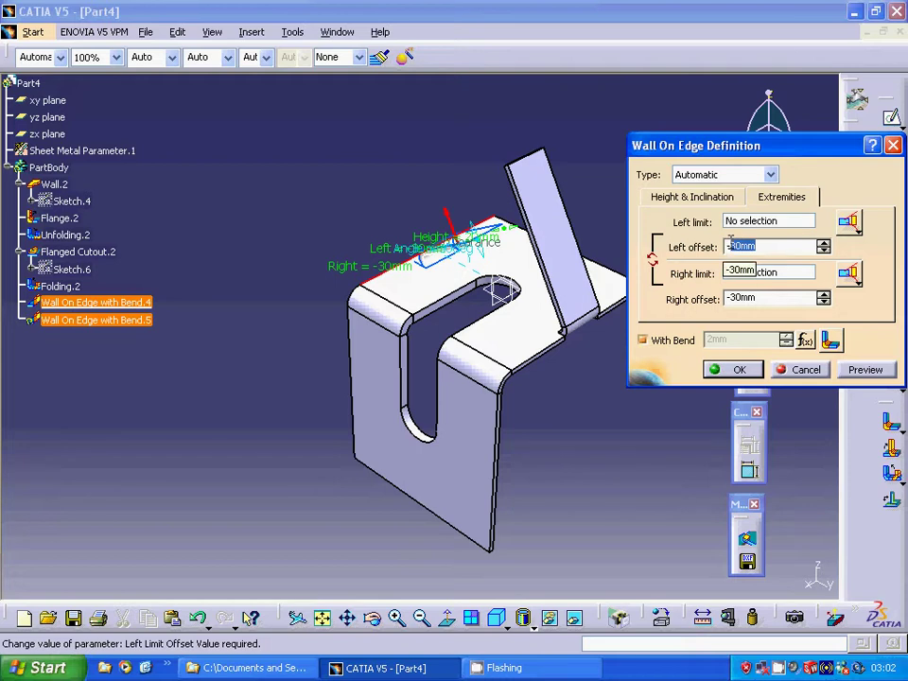
{"action": "type", "text": "10"}
{"action": "left_click", "coordinate": [765, 297]}
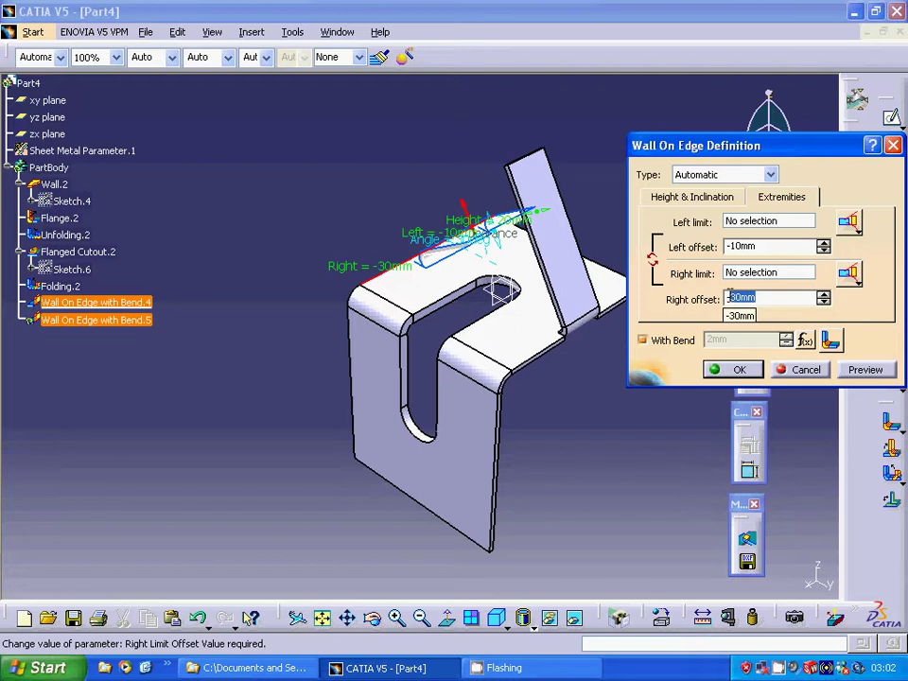
{"action": "type", "text": "1"}
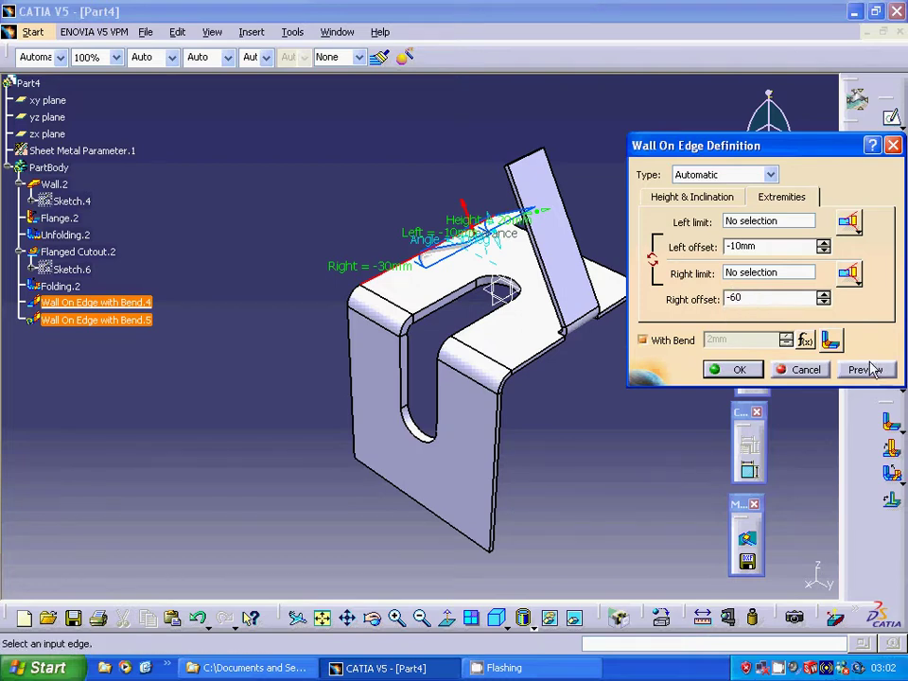
{"action": "left_click", "coordinate": [864, 369]}
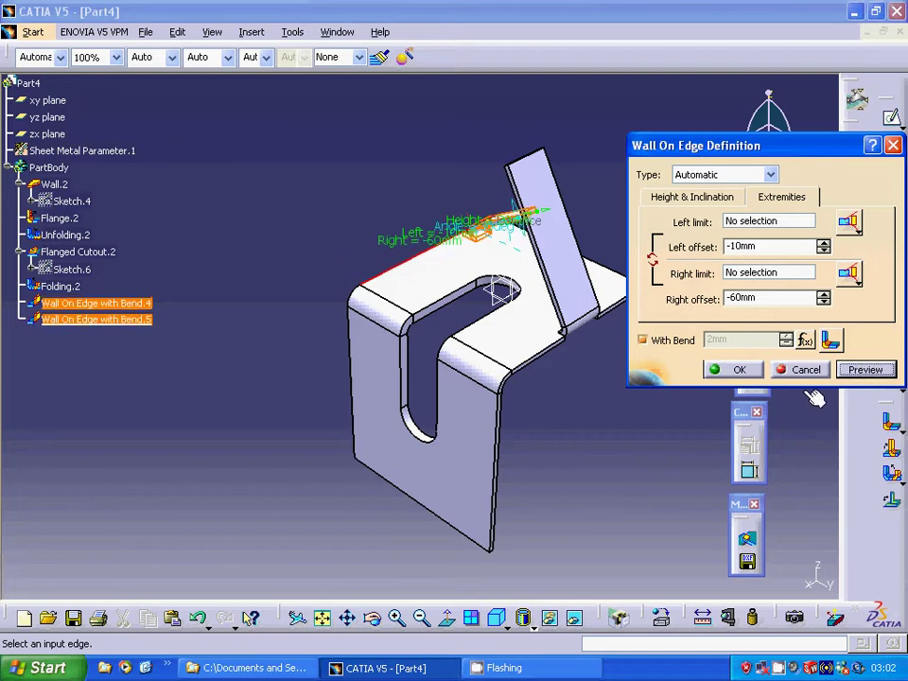
- Create the previewed edge wall and start another one on the remaining edge section near the bend, with a 45° angle
{"action": "left_click", "coordinate": [739, 369]}
{"action": "left_click", "coordinate": [626, 416]}
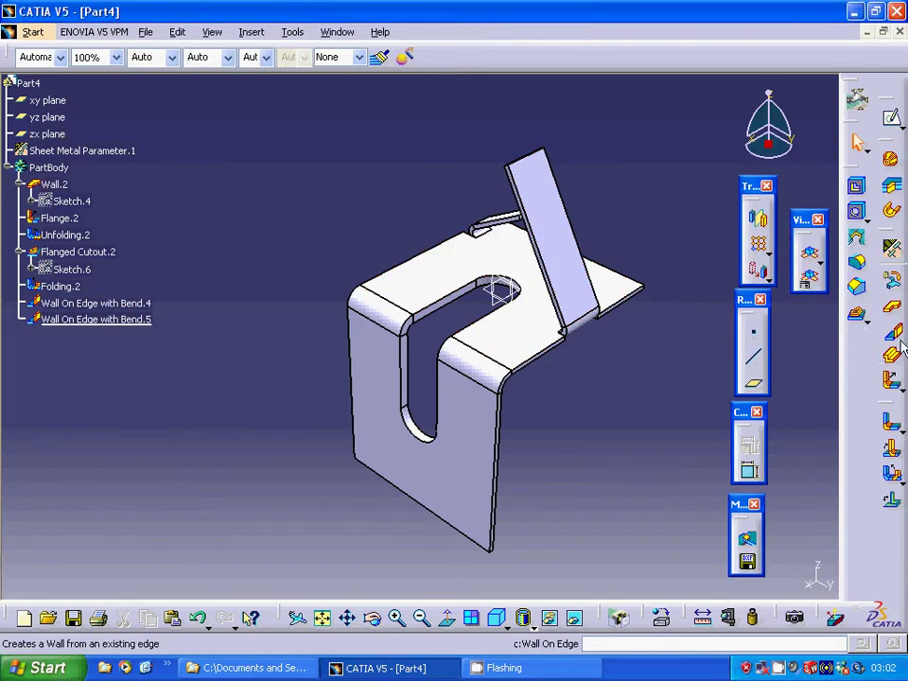
{"action": "left_click", "coordinate": [857, 316]}
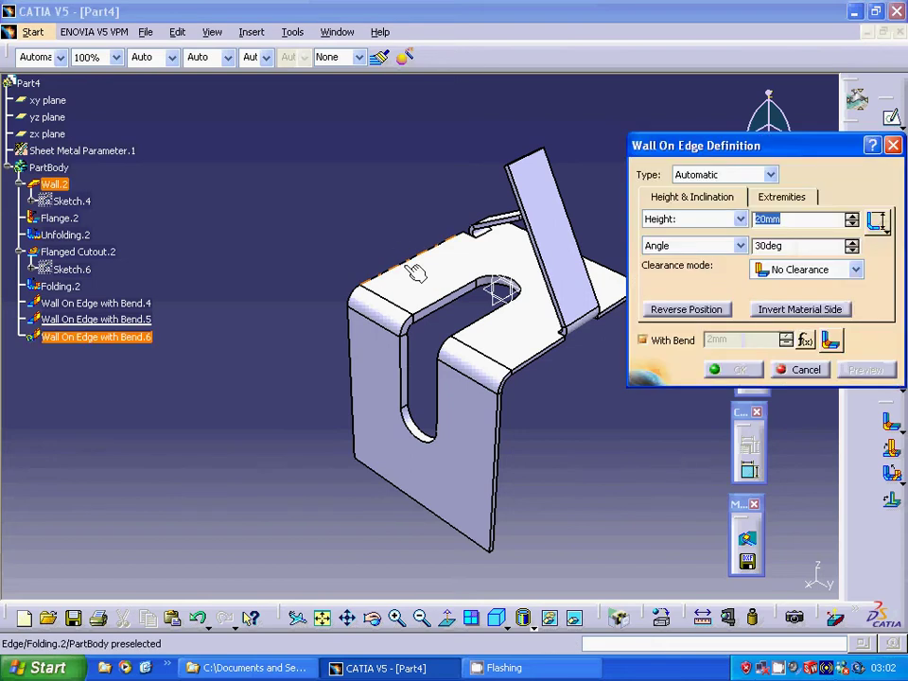
{"action": "left_click", "coordinate": [383, 270]}
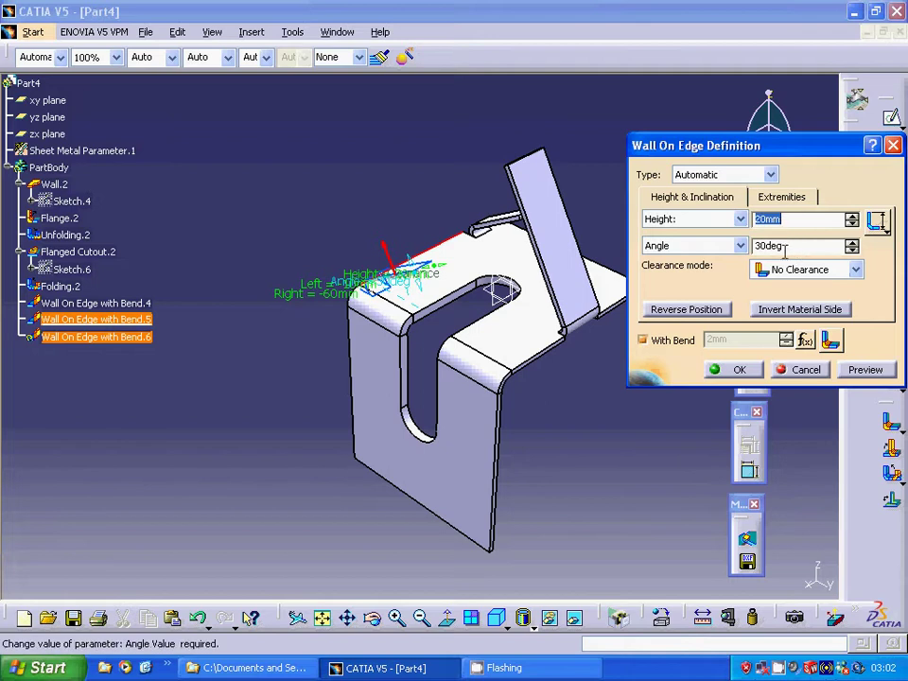
{"action": "left_click", "coordinate": [785, 245]}
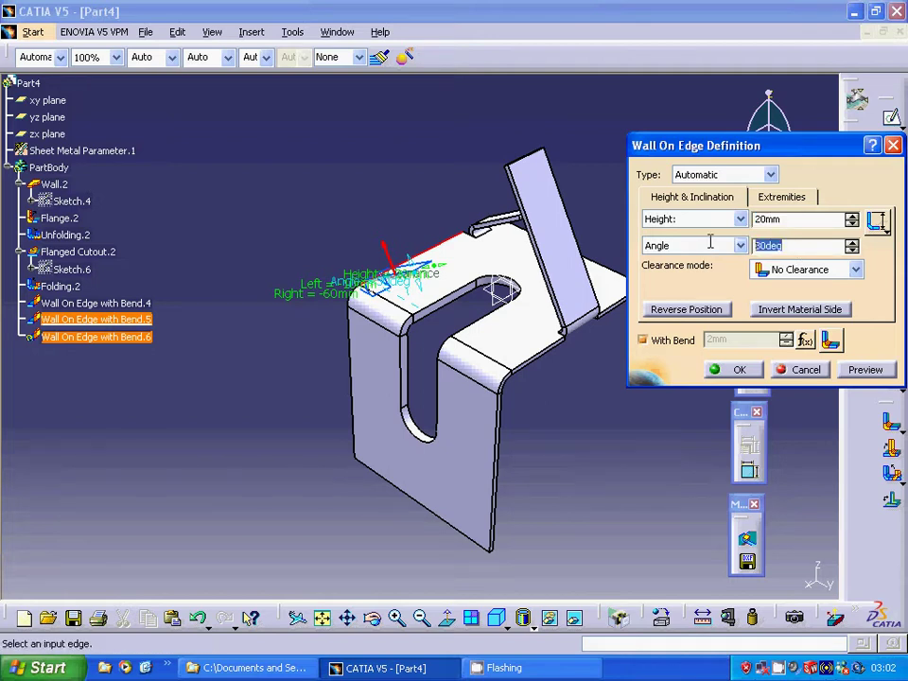
{"action": "type", "text": "45"}
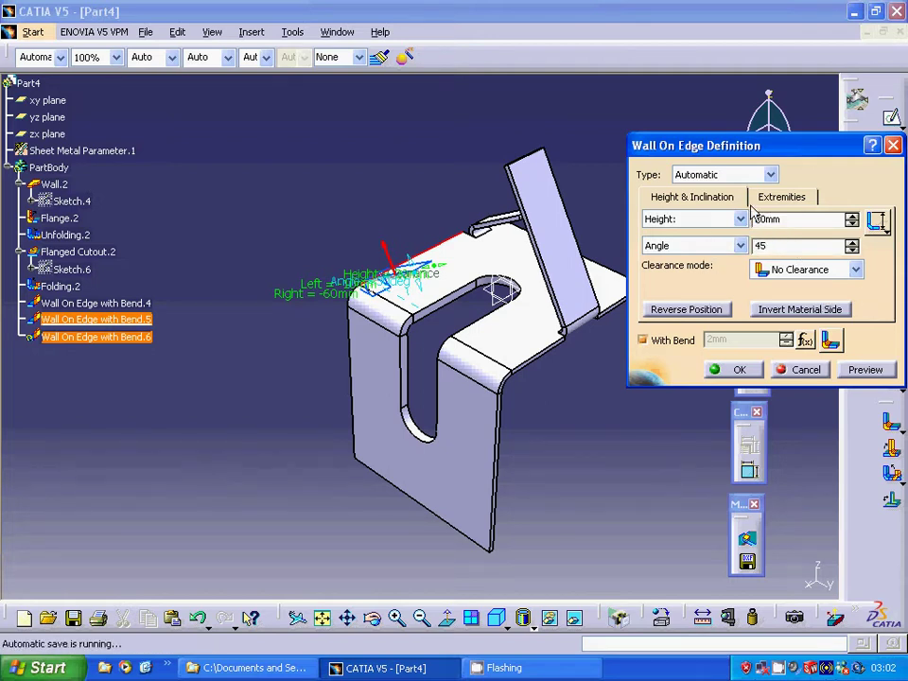
- Set the third edge wall's right offset to -30 mm, preview it and create it
{"action": "left_click", "coordinate": [762, 198]}
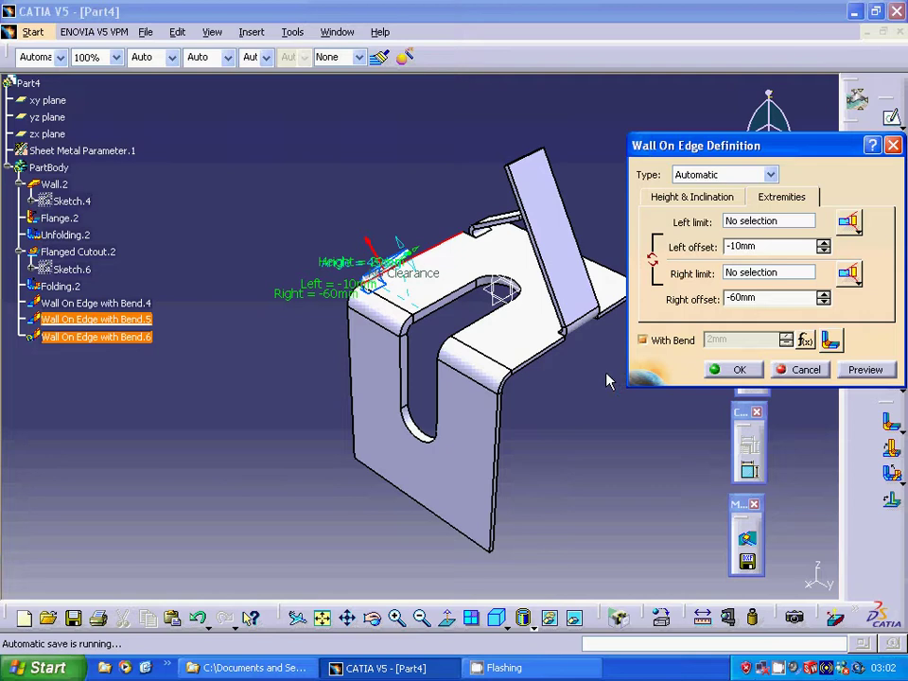
{"action": "right_click", "coordinate": [738, 246]}
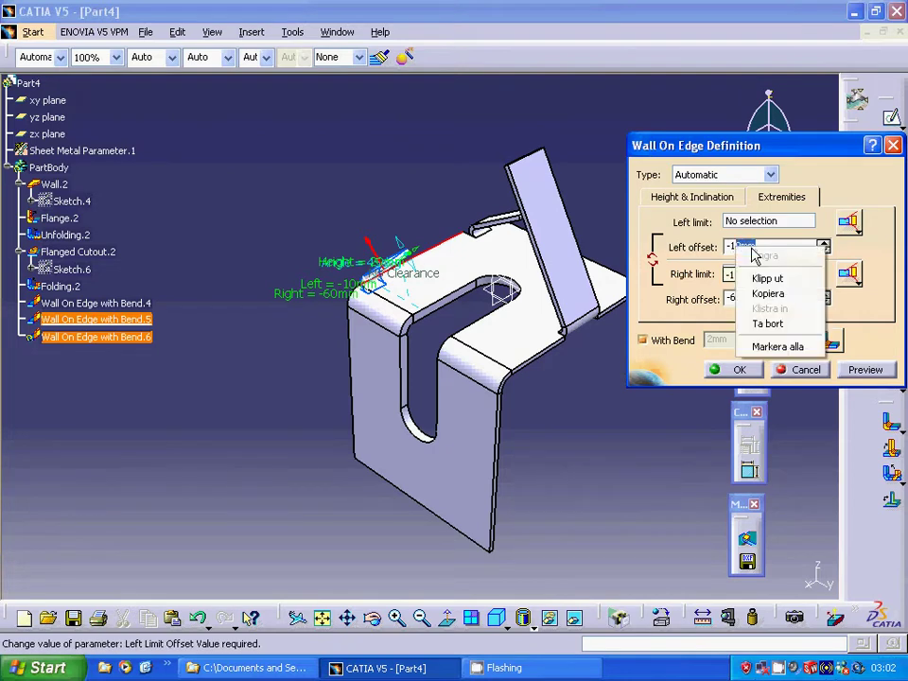
{"action": "left_click", "coordinate": [589, 432]}
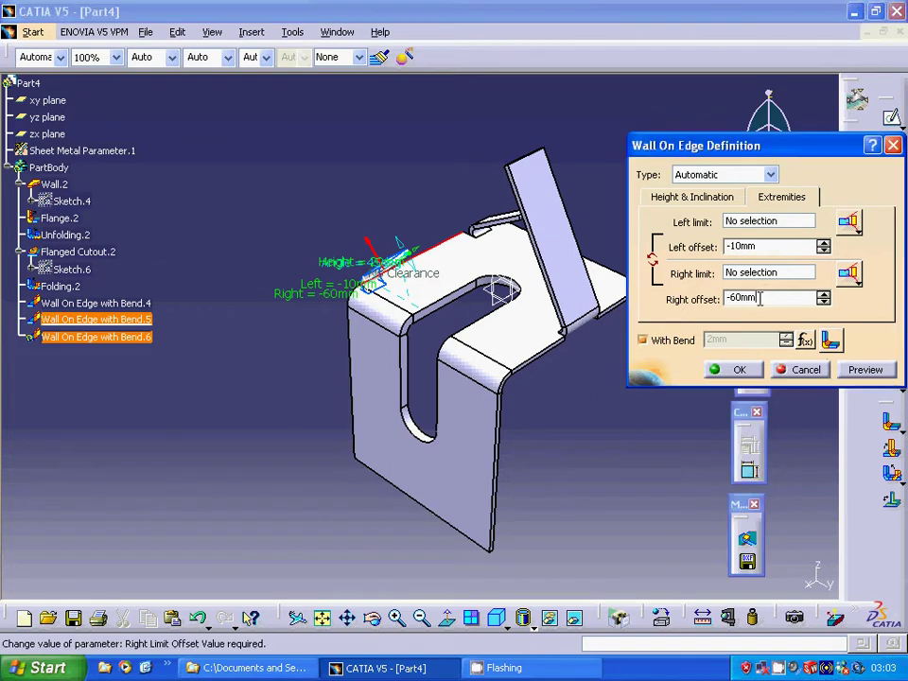
{"action": "left_click_drag", "start_coordinate": [757, 298], "coordinate": [737, 298]}
{"action": "type", "text": "3"}
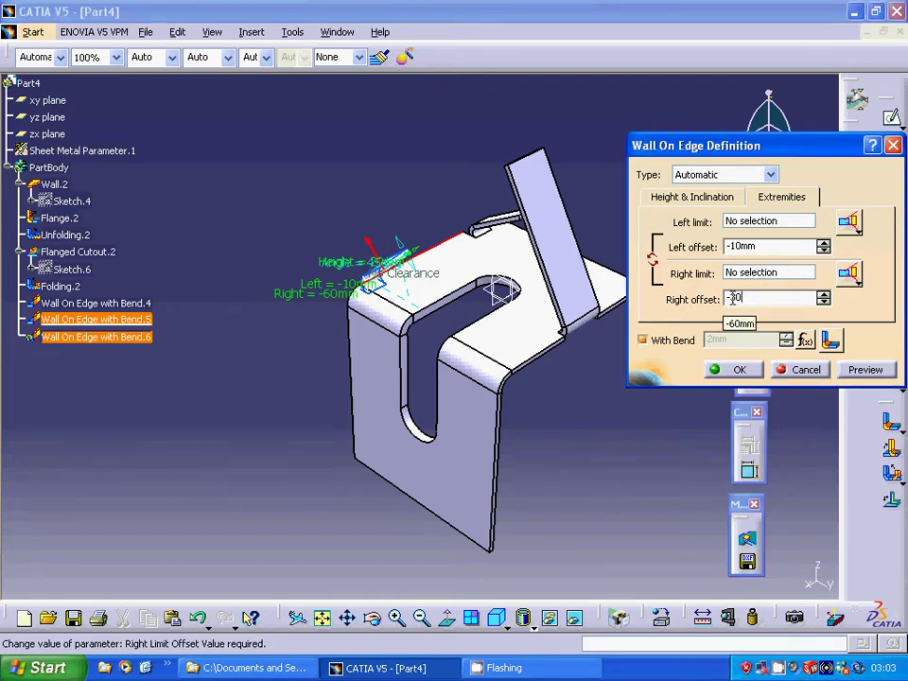
{"action": "type", "text": "0"}
{"action": "left_click", "coordinate": [873, 373]}
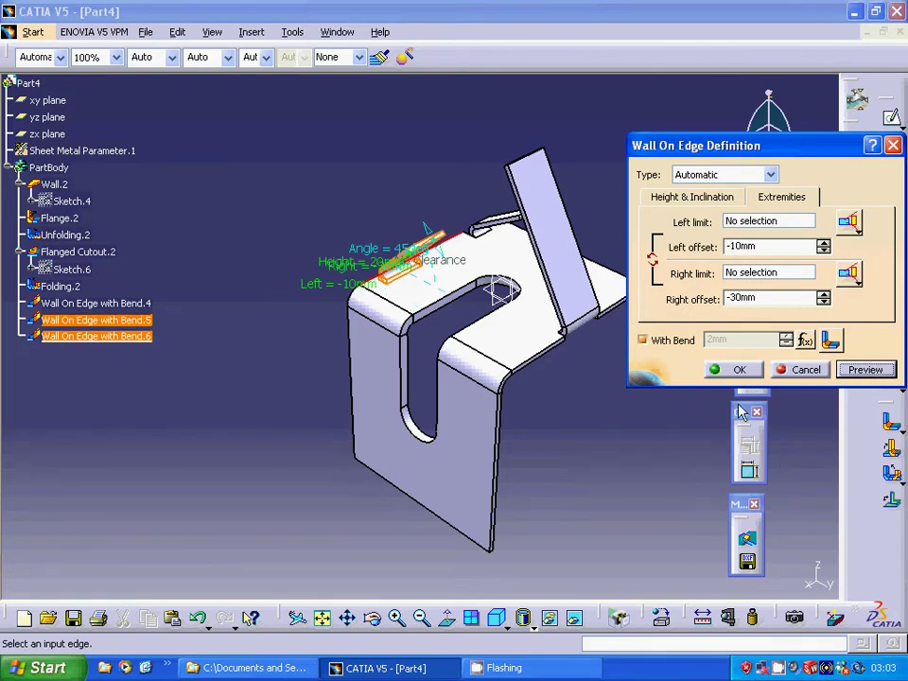
{"action": "left_click", "coordinate": [740, 369]}
{"action": "left_click", "coordinate": [618, 471]}
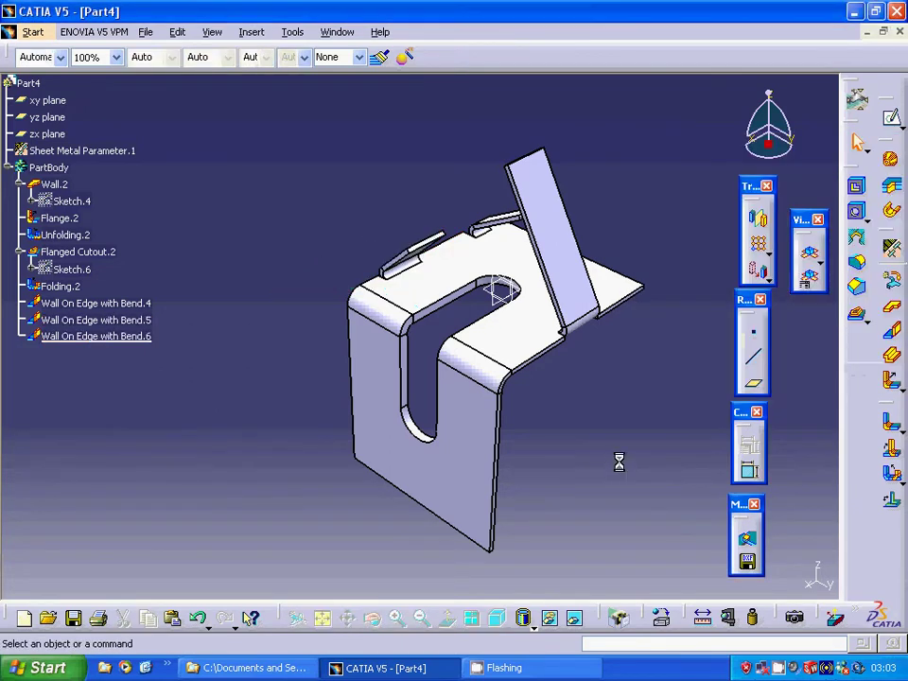
- Add an 80 mm long flange at 90° with a 5 mm radius along the vertical wall's lower edge
{"action": "middle_click_drag", "start_coordinate": [315, 276], "coordinate": [202, 302]}
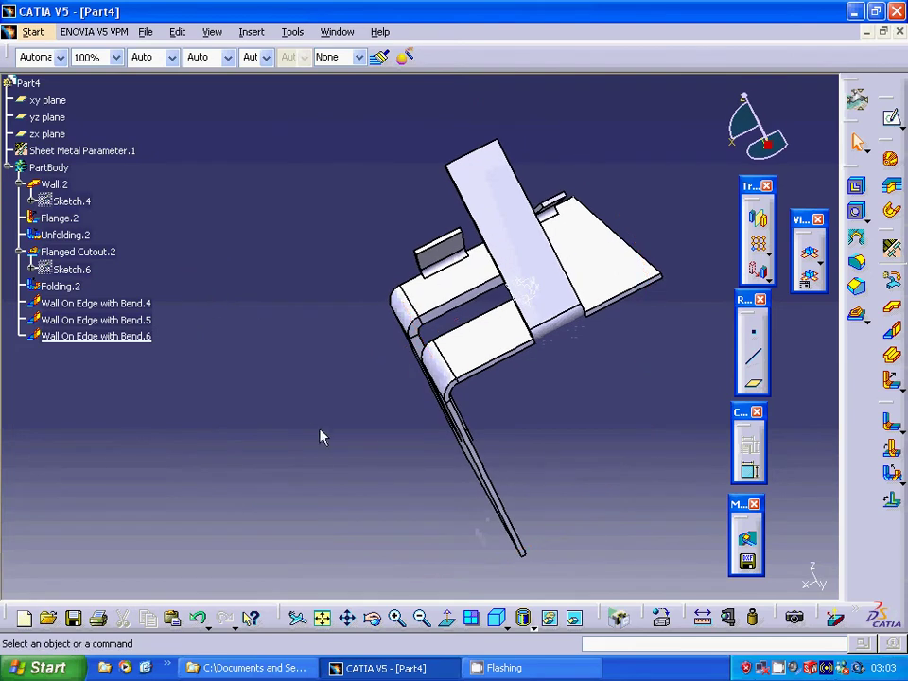
{"action": "middle_click_drag", "start_coordinate": [313, 429], "coordinate": [236, 439]}
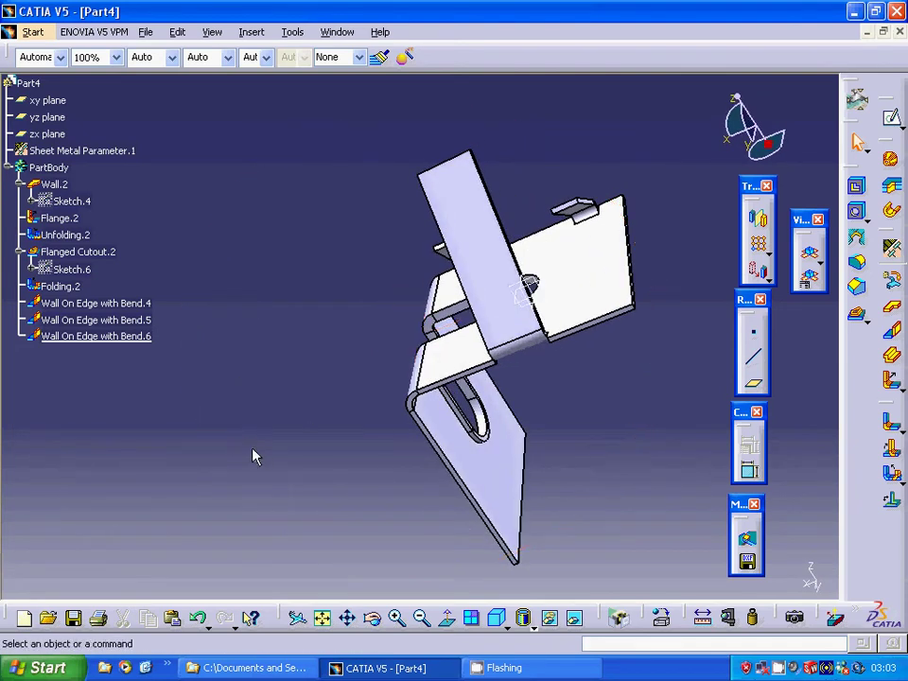
{"action": "double_click", "coordinate": [531, 498]}
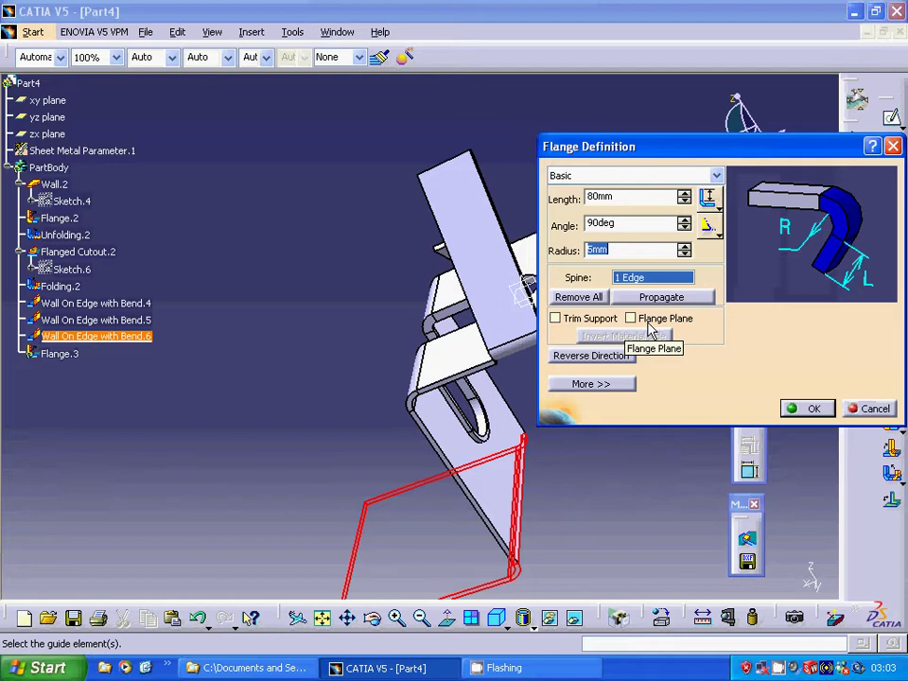
{"action": "left_click", "coordinate": [811, 410]}
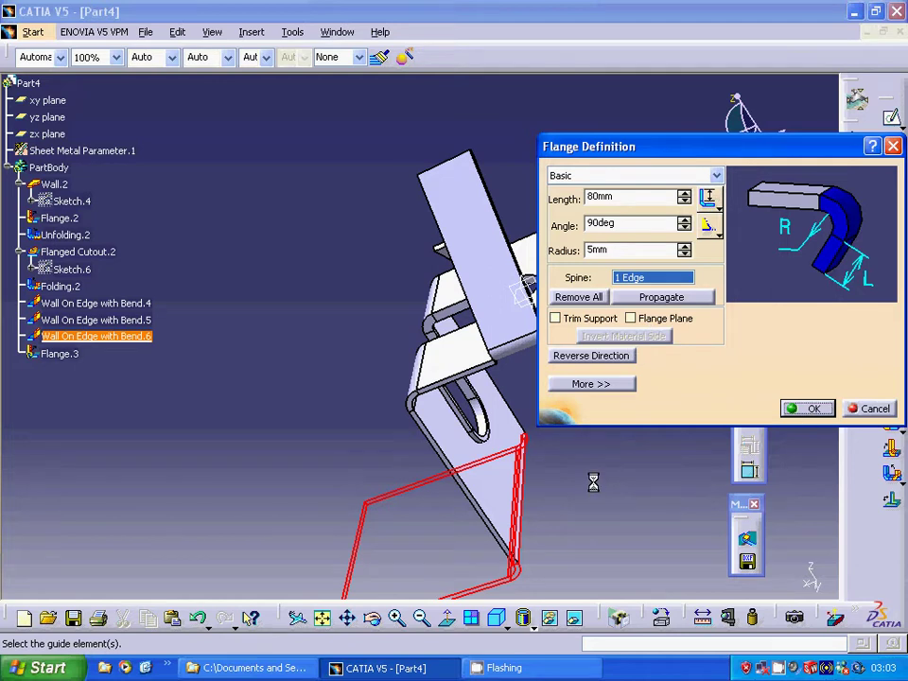
{"action": "left_click", "coordinate": [825, 407]}
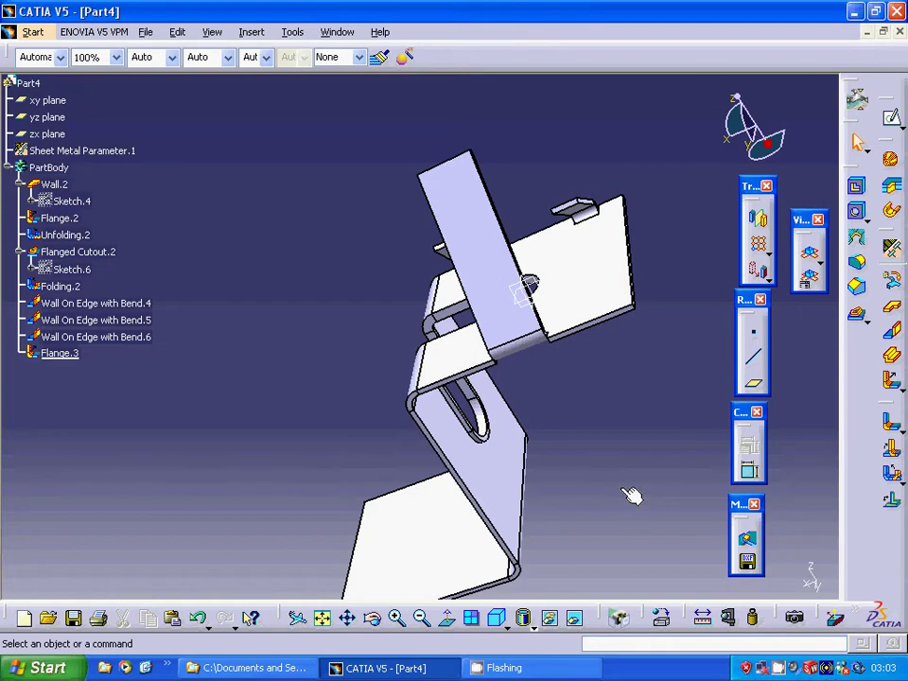
- Sketch a 50 mm square on the zx plane from (-70, -90) to (-120, -40) mm and create a wall from it
{"action": "left_click", "coordinate": [527, 288]}
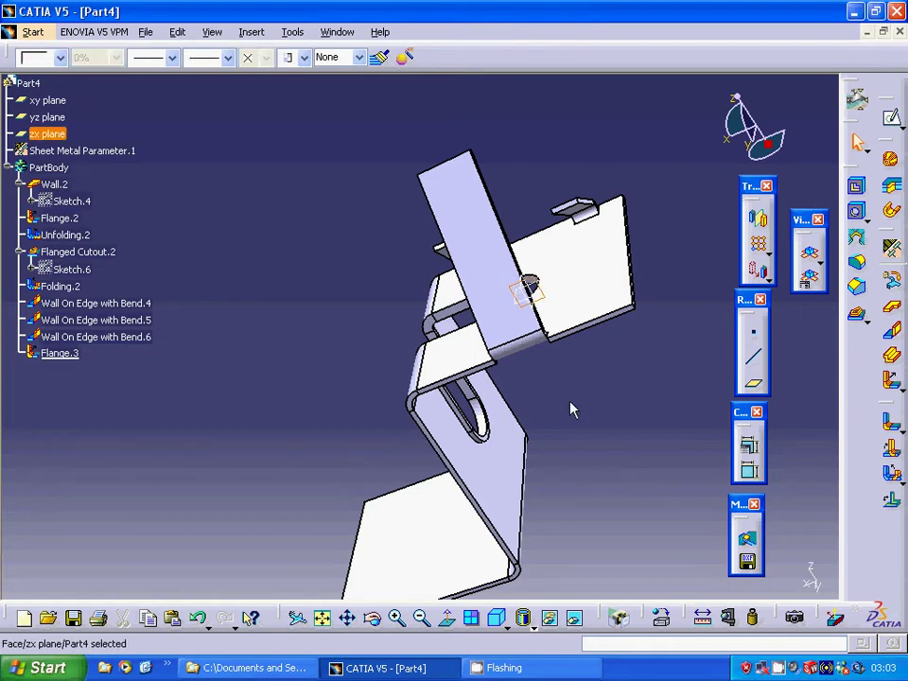
{"action": "left_click", "coordinate": [891, 118]}
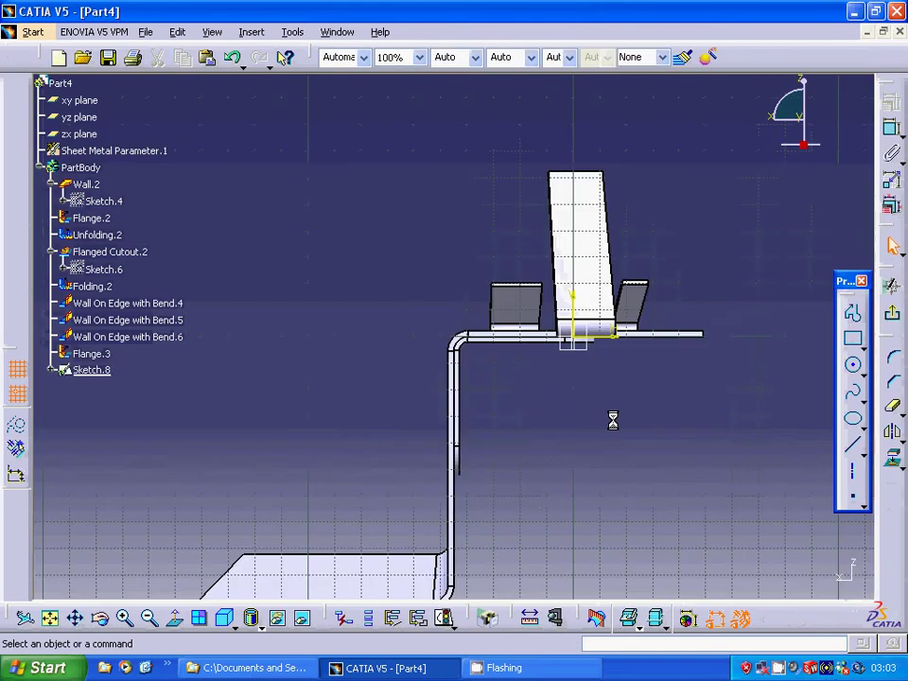
{"action": "middle_click_drag", "start_coordinate": [554, 455], "coordinate": [545, 379]}
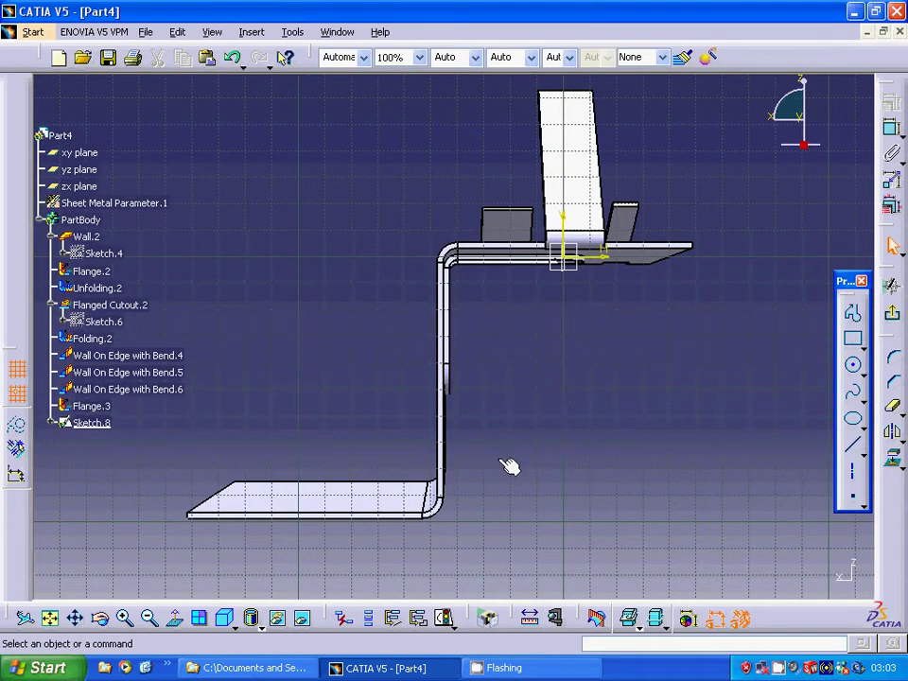
{"action": "left_click", "coordinate": [852, 337]}
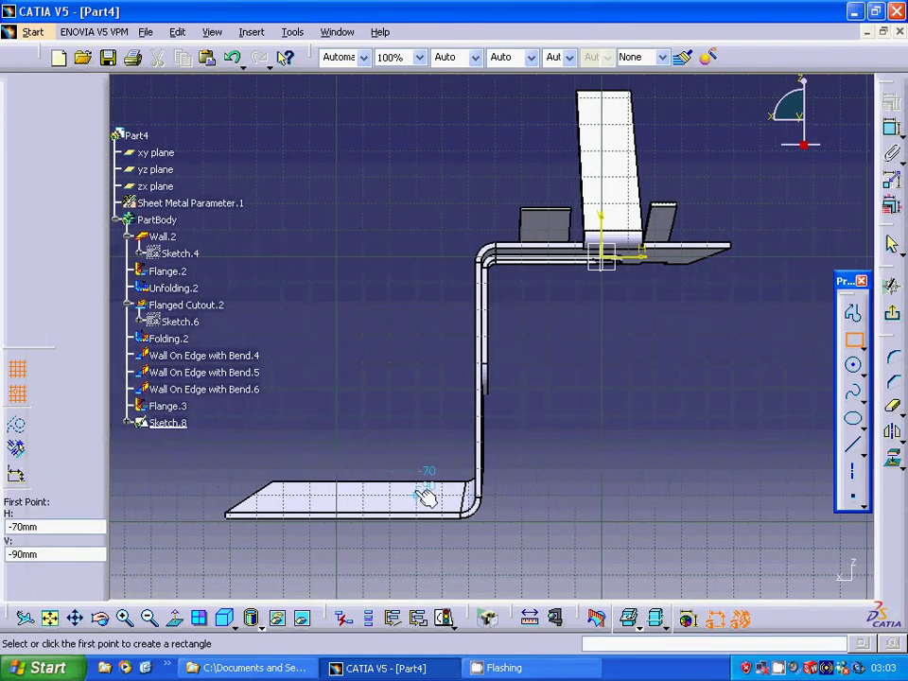
{"action": "left_click", "coordinate": [419, 494]}
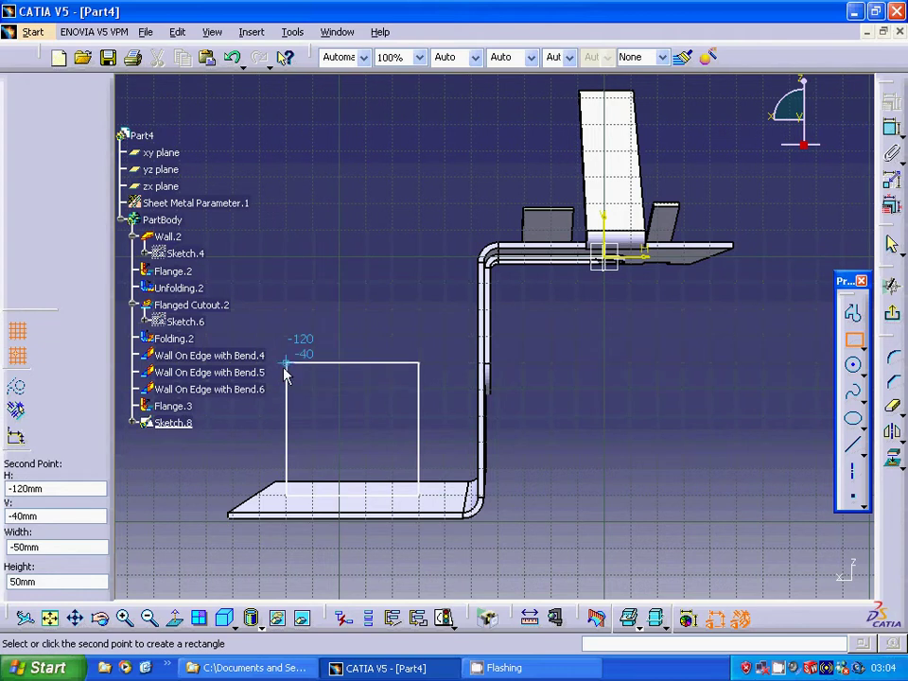
{"action": "left_click", "coordinate": [286, 363]}
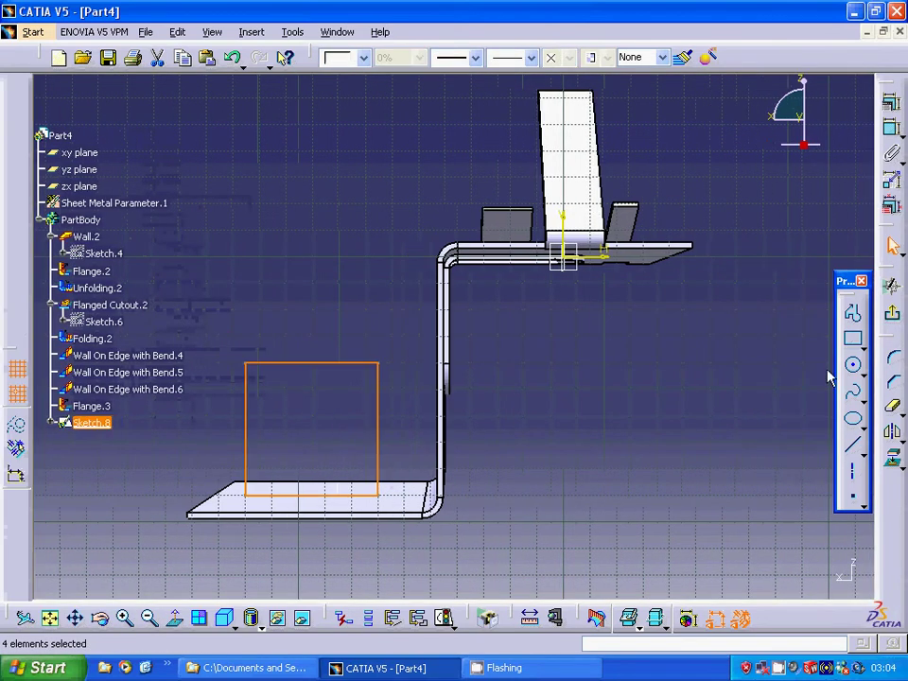
{"action": "left_click", "coordinate": [891, 312]}
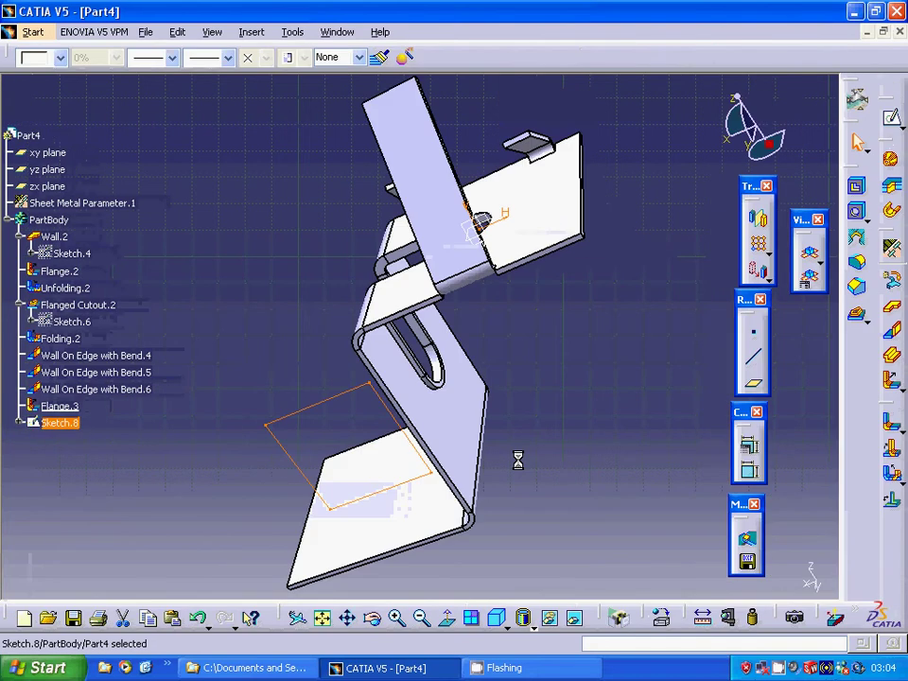
{"action": "left_click", "coordinate": [891, 307]}
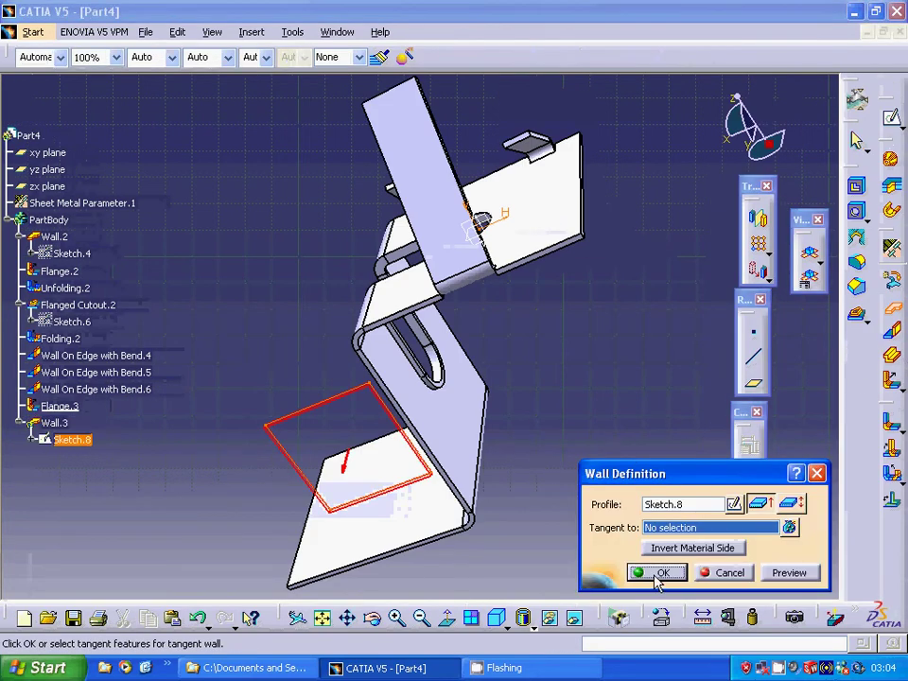
{"action": "left_click", "coordinate": [657, 574]}
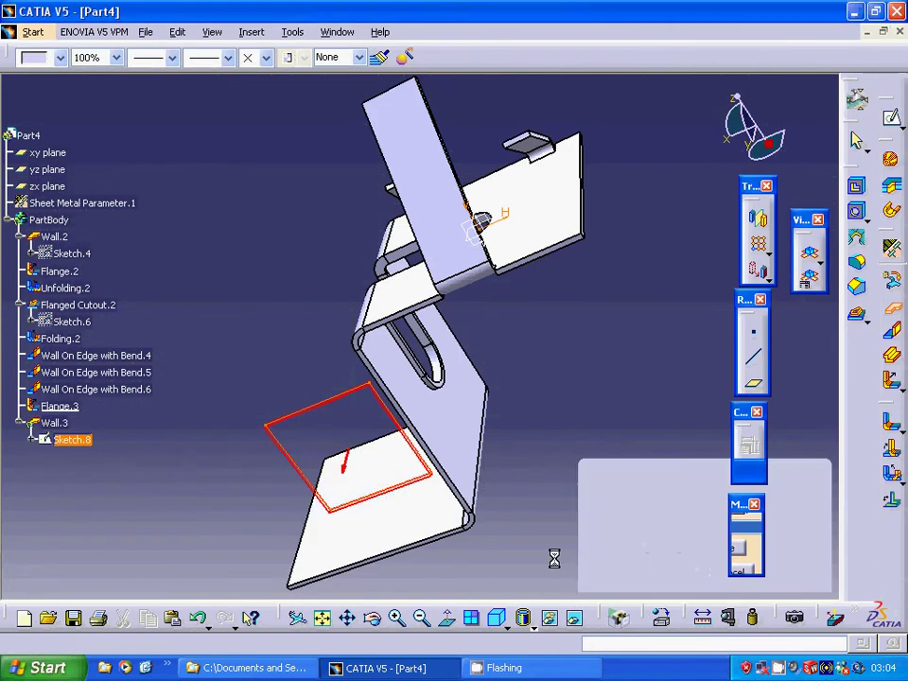
- Sketch a closed triangle with a horizontal lower side inside the new square wall's face and exit the sketch
{"action": "left_click", "coordinate": [402, 473]}
{"action": "left_click", "coordinate": [809, 278]}
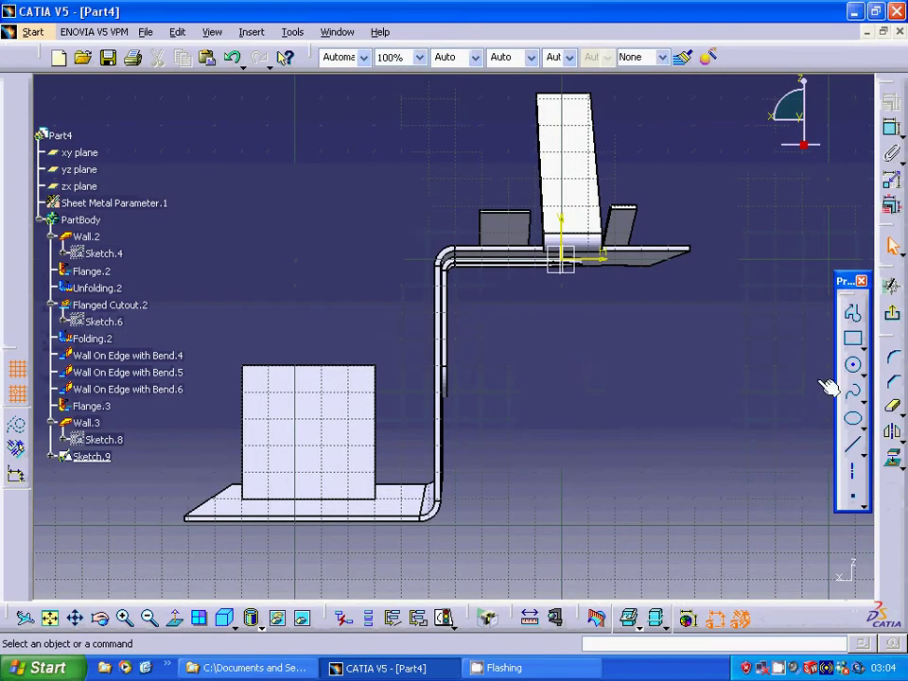
{"action": "left_click", "coordinate": [853, 313]}
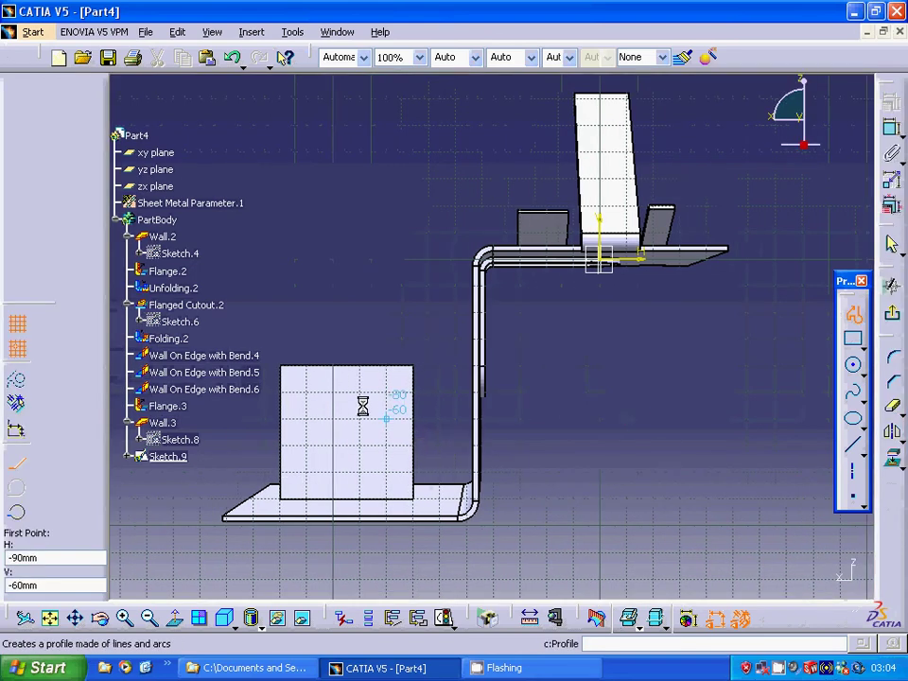
{"action": "left_click", "coordinate": [307, 473]}
{"action": "left_click", "coordinate": [388, 473]}
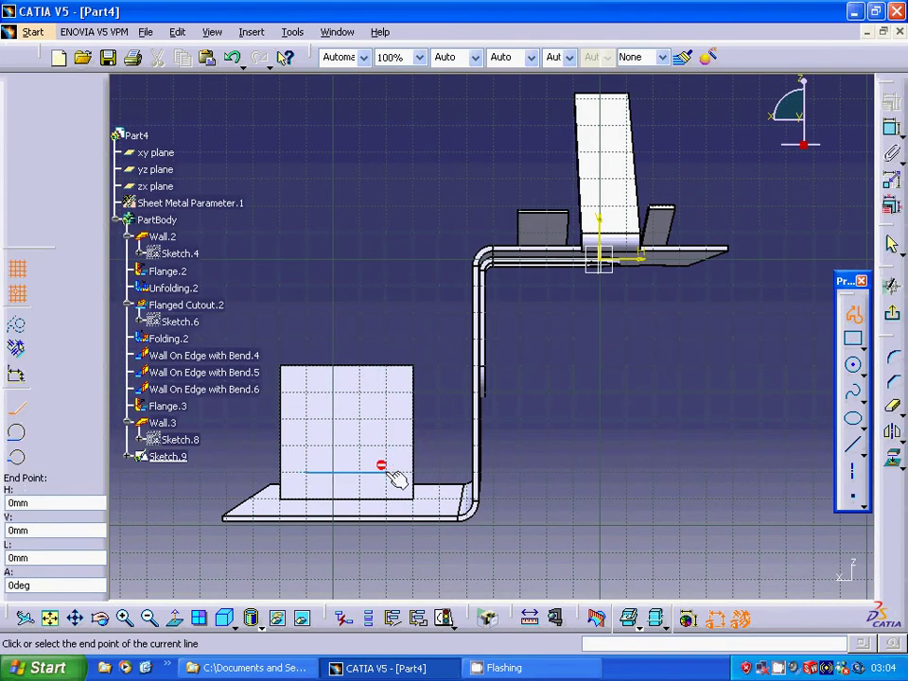
{"action": "left_click", "coordinate": [346, 397]}
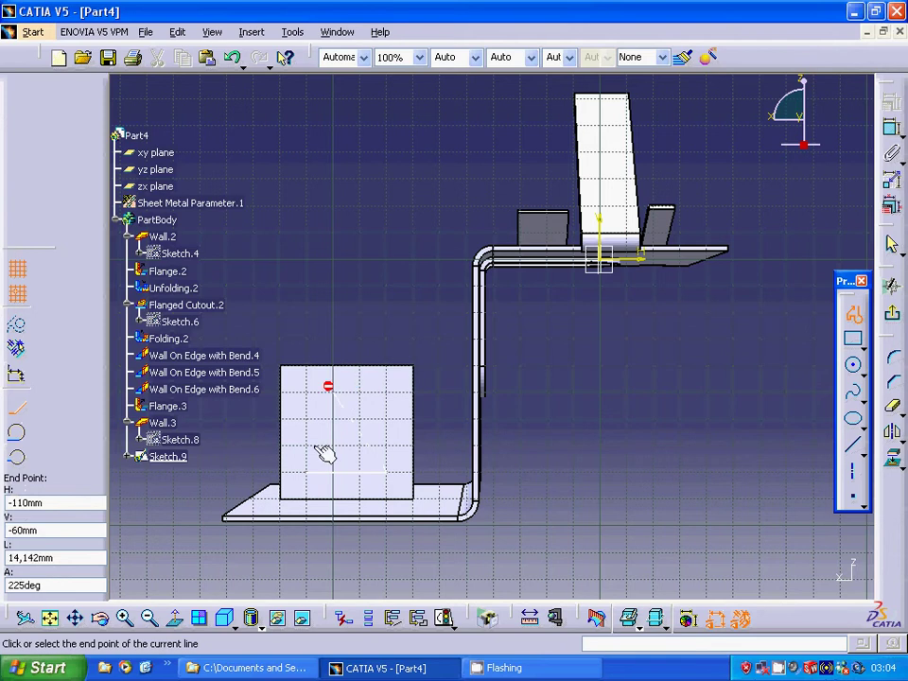
{"action": "left_click", "coordinate": [306, 473]}
{"action": "left_click", "coordinate": [892, 247]}
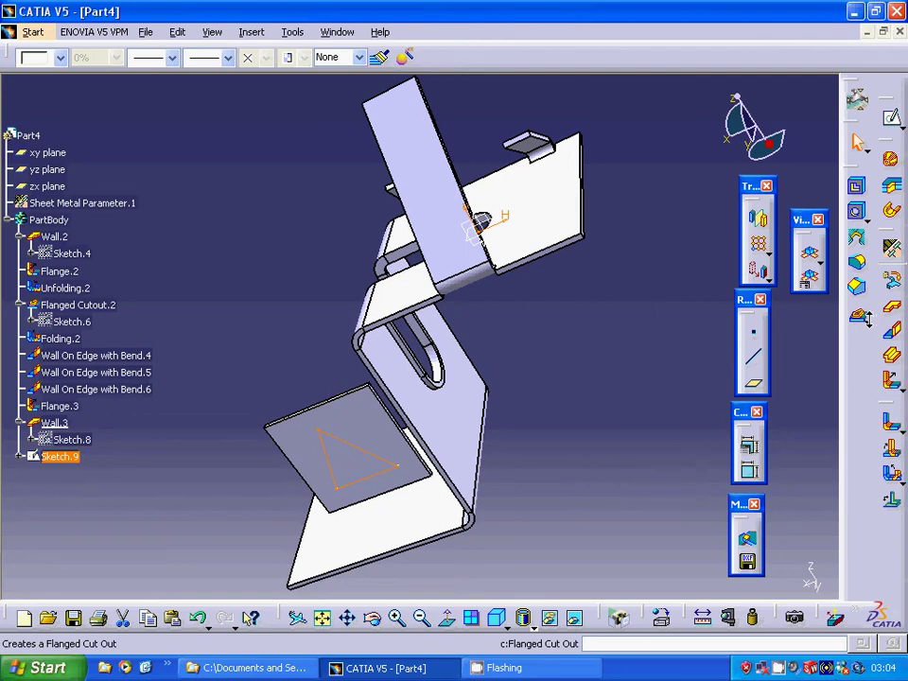
- Create a 4 mm high louver from the triangle sketch, using its lower side as the opening line
{"action": "left_click", "coordinate": [865, 320]}
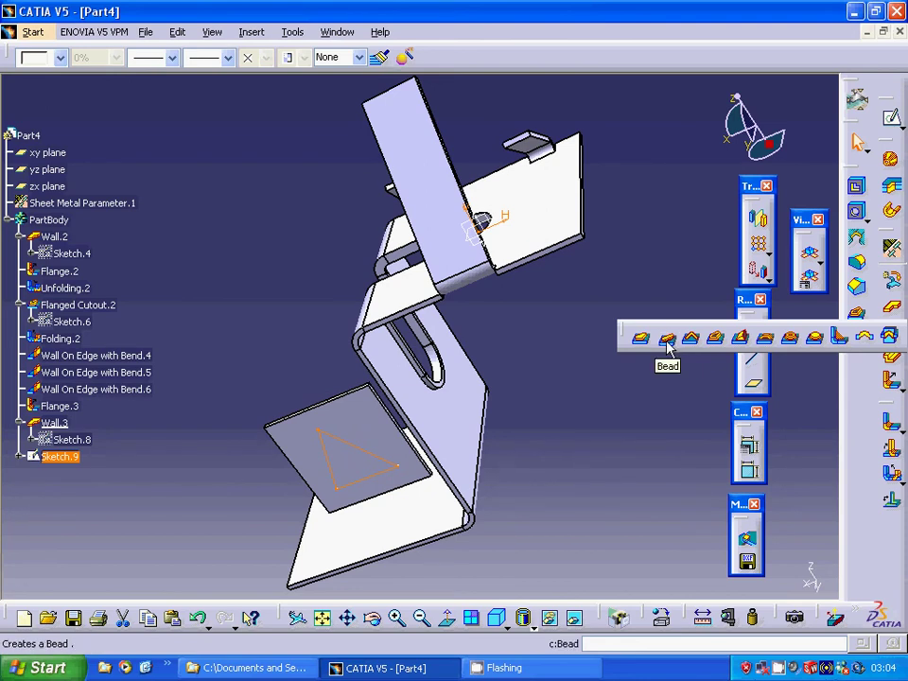
{"action": "left_click", "coordinate": [742, 342]}
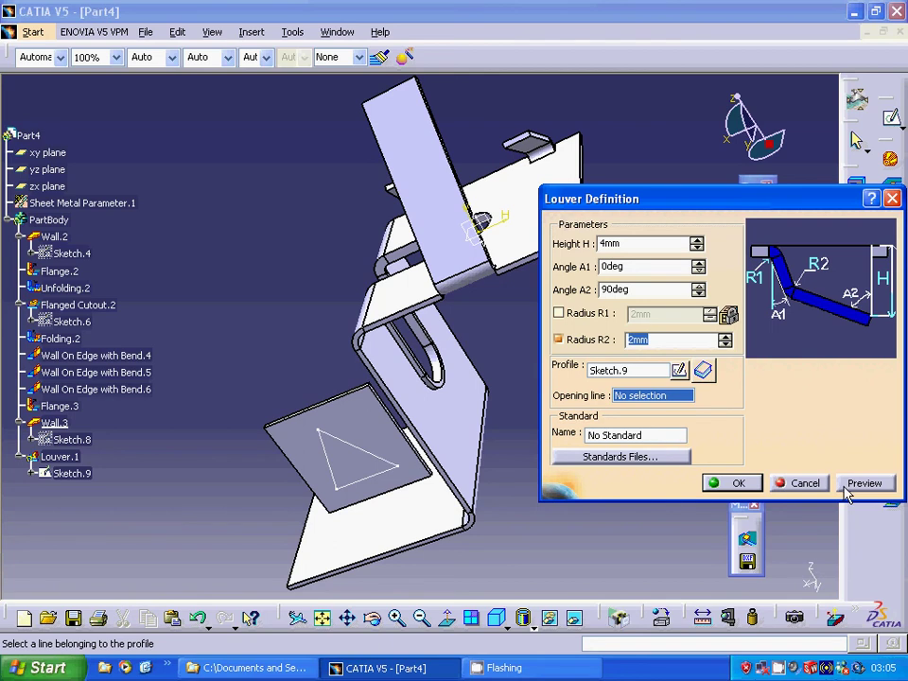
{"action": "left_click", "coordinate": [368, 478]}
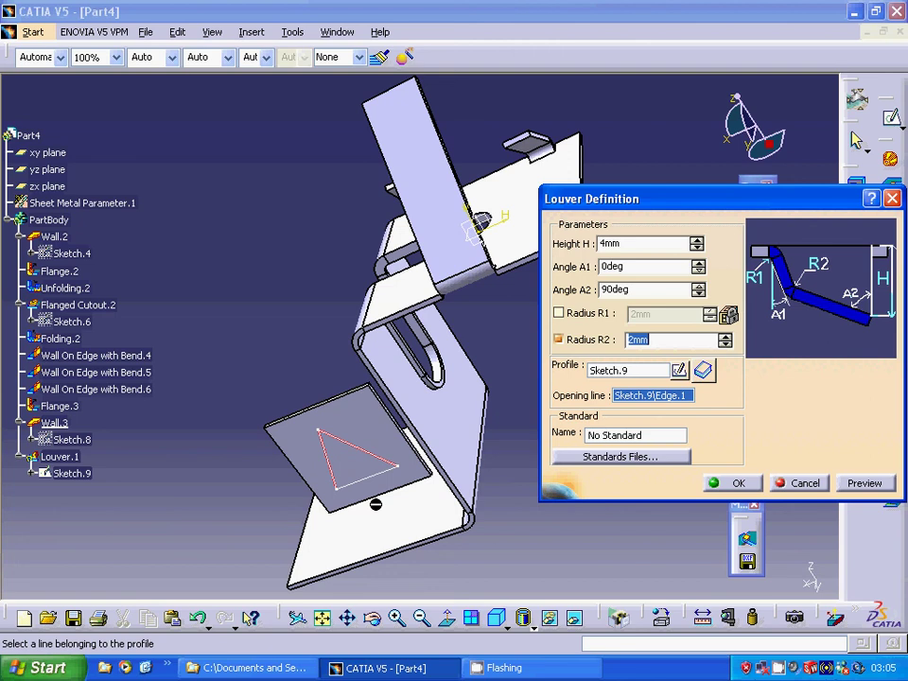
{"action": "left_click", "coordinate": [861, 483]}
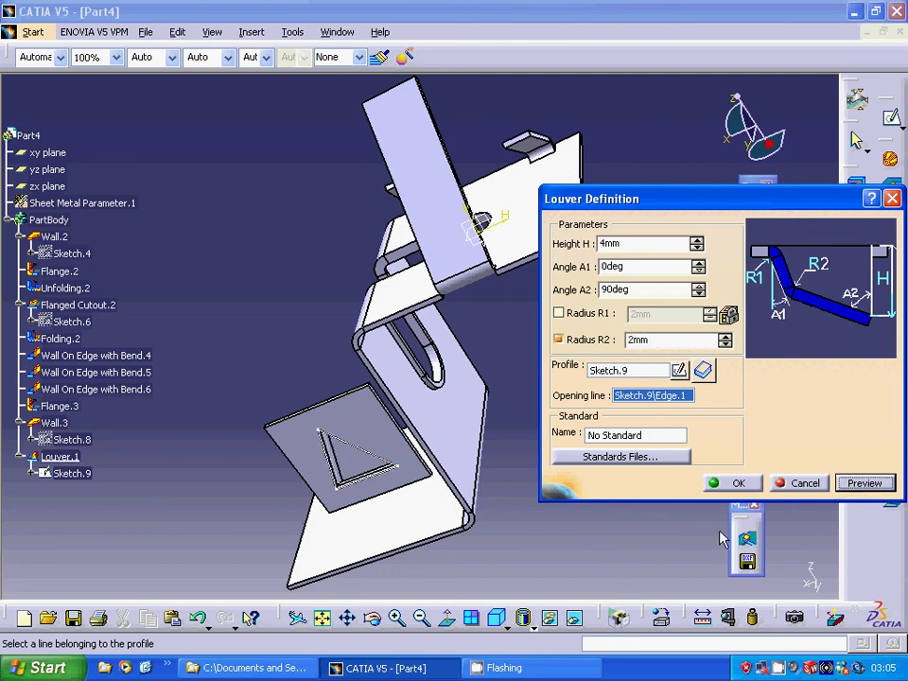
{"action": "left_click", "coordinate": [730, 483]}
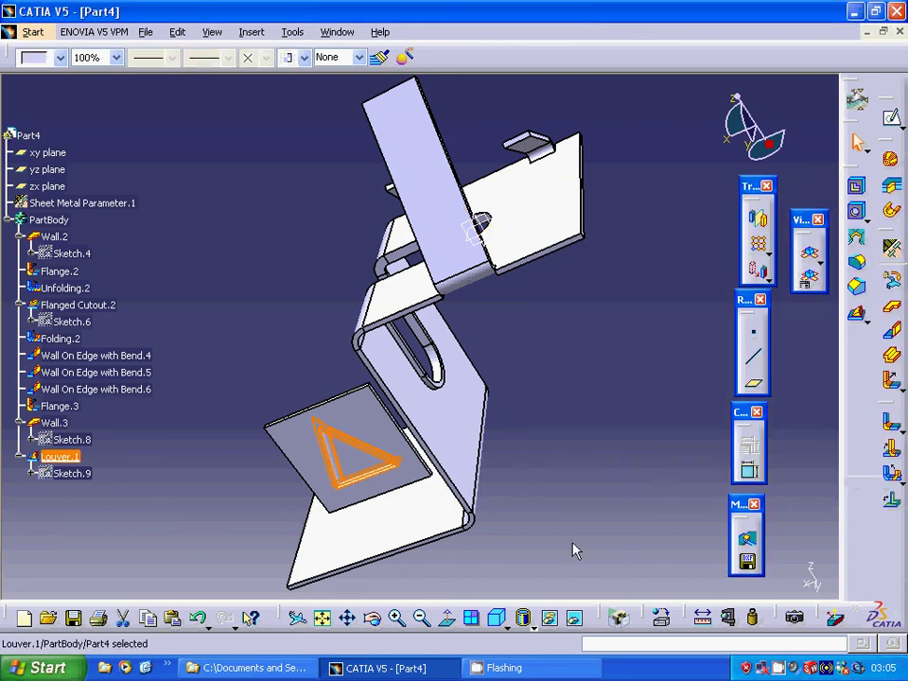
{"action": "left_click", "coordinate": [557, 490]}
{"action": "middle_click_drag", "start_coordinate": [557, 490], "coordinate": [507, 349]}
{"action": "middle_click_drag", "start_coordinate": [568, 472], "coordinate": [599, 412]}
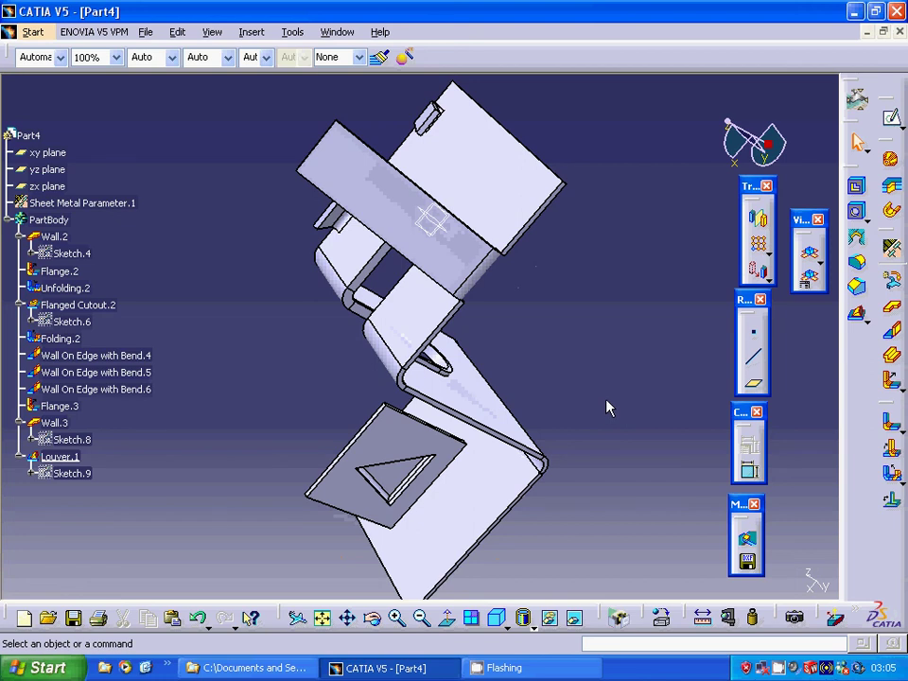
{"action": "right_click", "coordinate": [778, 668]}
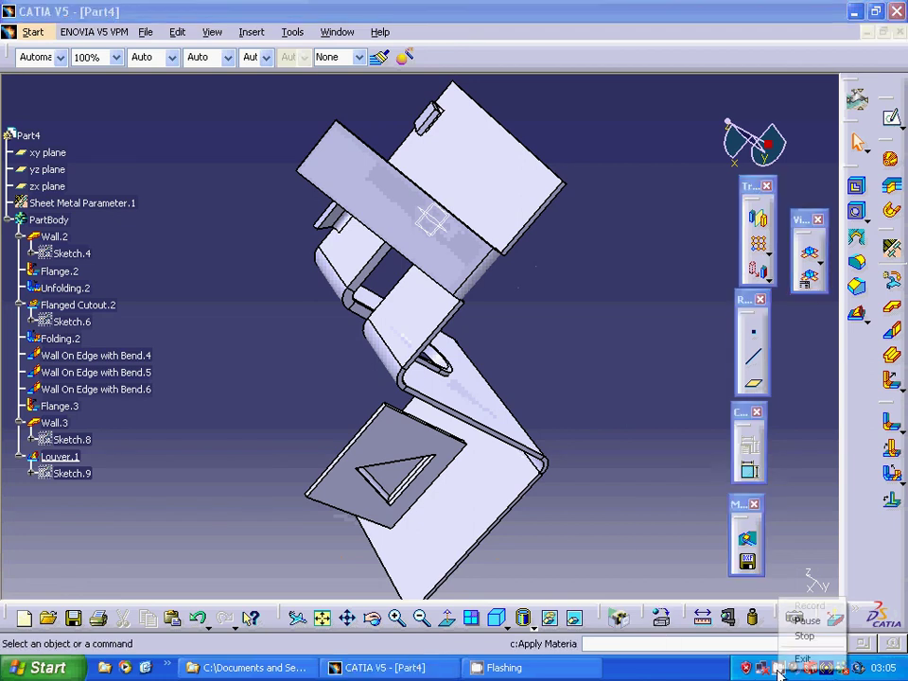